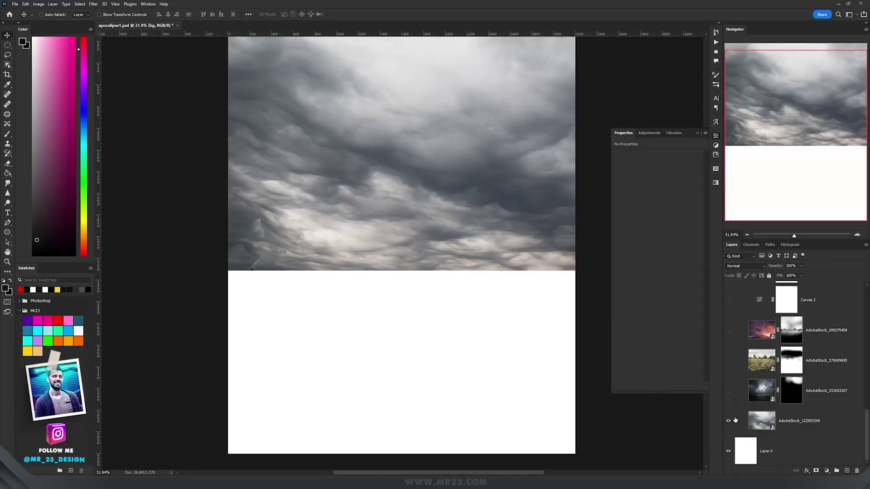
Step: Turn on the dark sky, shrub field and pink-purple sky stock photo layers in the background group
{"action": "left_click", "coordinate": [729, 418]}
{"action": "scroll", "coordinate": [738, 422], "scroll_direction": "up", "scroll_amount": 1}
{"action": "left_click", "coordinate": [729, 413]}
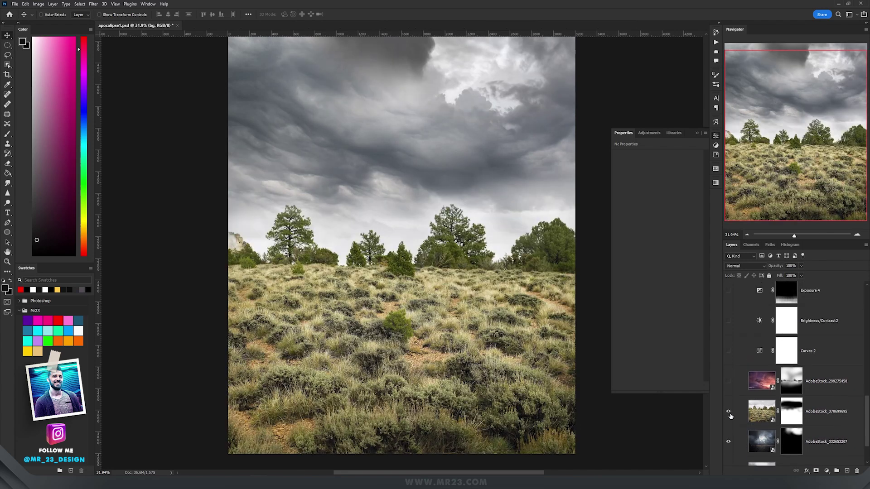
{"action": "scroll", "coordinate": [728, 415], "scroll_direction": "up", "scroll_amount": 1}
{"action": "left_click", "coordinate": [729, 398]}
Step: Turn on the Curves 2, Brightness/Contrast 2, Exposure 4 and Hue/Saturation 4 adjustments over the background
{"action": "scroll", "coordinate": [728, 400], "scroll_direction": "up", "scroll_amount": 2}
{"action": "left_click", "coordinate": [786, 403]}
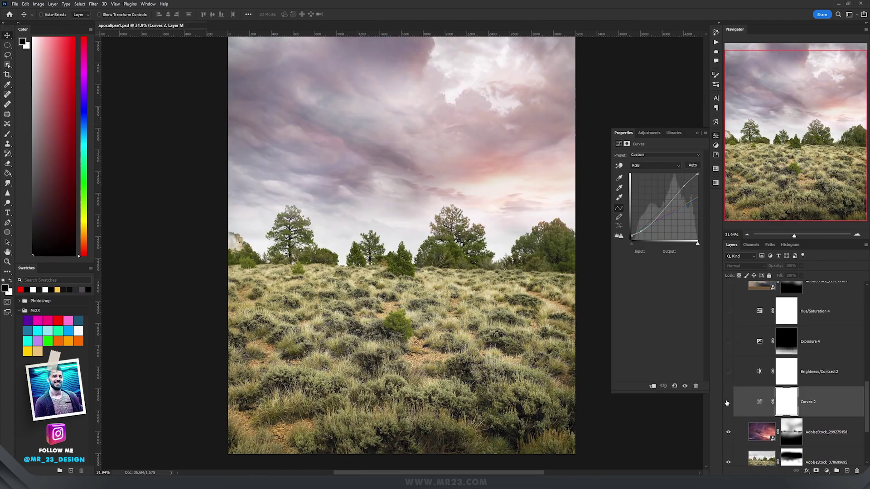
{"action": "left_click", "coordinate": [728, 402]}
{"action": "left_click", "coordinate": [786, 371]}
{"action": "left_click", "coordinate": [728, 371]}
{"action": "left_click", "coordinate": [759, 343]}
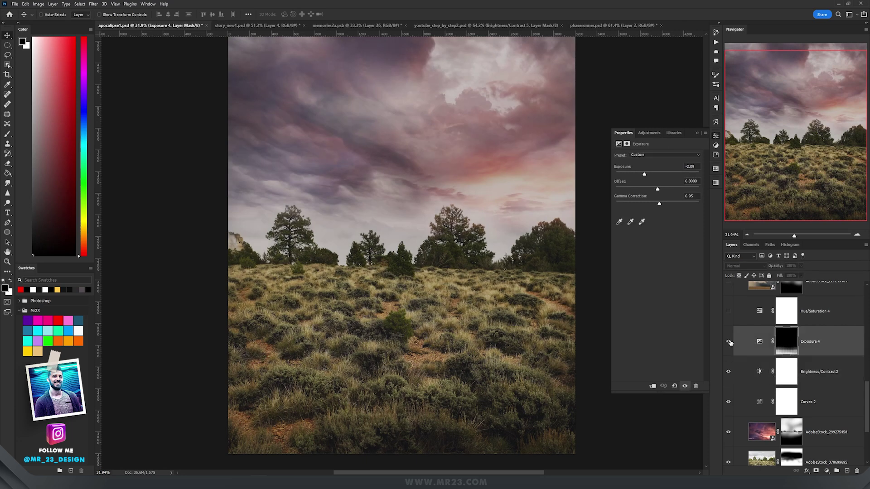
{"action": "left_click", "coordinate": [728, 343]}
{"action": "scroll", "coordinate": [730, 344], "scroll_direction": "up", "scroll_amount": 2}
{"action": "left_click", "coordinate": [759, 346]}
{"action": "left_click", "coordinate": [728, 344]}
Step: Turn on the orange cloud stock photo in Overlay mode at the head of the bg group and select it
{"action": "scroll", "coordinate": [730, 348], "scroll_direction": "up", "scroll_amount": 3}
{"action": "left_click", "coordinate": [728, 357]}
{"action": "left_click", "coordinate": [728, 357]}
{"action": "left_click", "coordinate": [761, 357]}
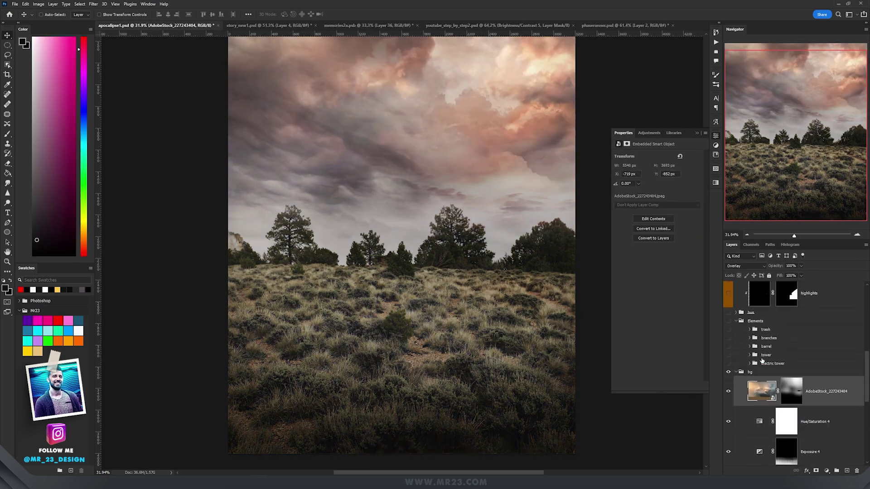
Step: Turn on the electric tower, tower, barrel, branches and trash groups, plus the bus group
{"action": "scroll", "coordinate": [729, 362], "scroll_direction": "up", "scroll_amount": 2}
{"action": "left_click", "coordinate": [728, 372]}
{"action": "left_click", "coordinate": [728, 363]}
{"action": "left_click", "coordinate": [728, 355]}
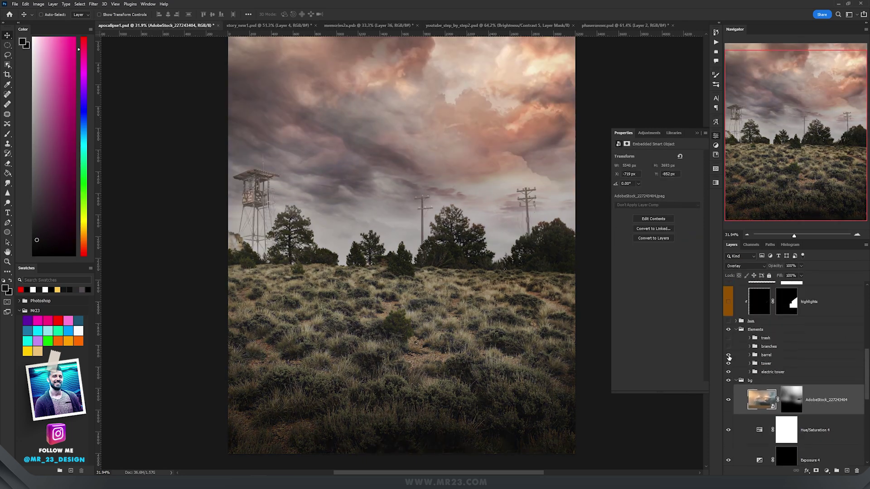
{"action": "left_click", "coordinate": [728, 346]}
{"action": "left_click", "coordinate": [728, 338]}
{"action": "left_click", "coordinate": [728, 320]}
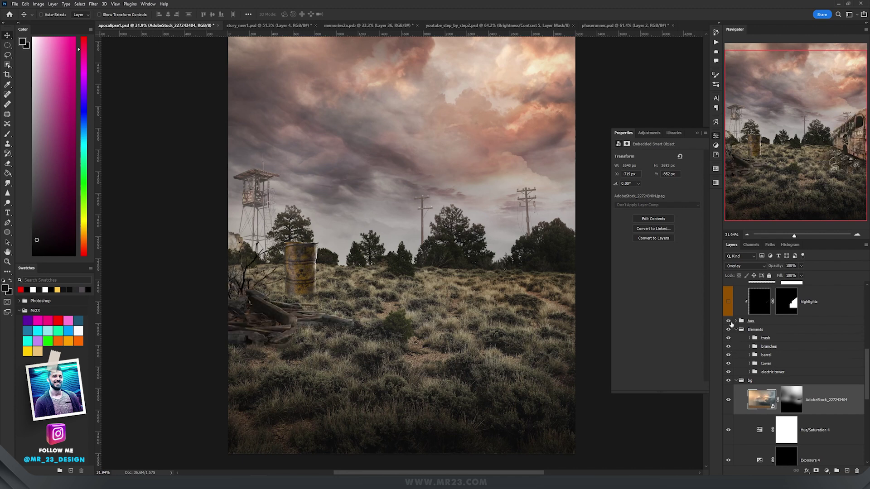
Step: Turn on the highlights layer, Layer 5 copy and further layers above the bus group
{"action": "scroll", "coordinate": [740, 341], "scroll_direction": "up", "scroll_amount": 2}
{"action": "left_click", "coordinate": [728, 340]}
{"action": "scroll", "coordinate": [727, 337], "scroll_direction": "up", "scroll_amount": 1}
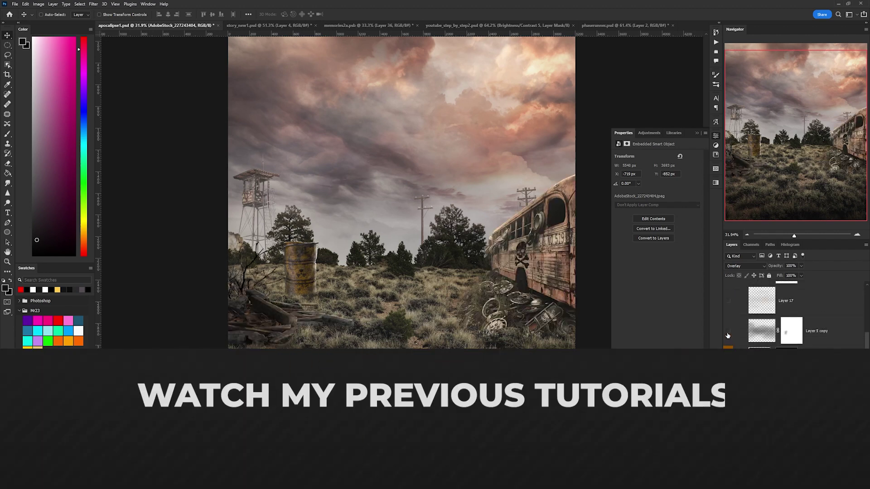
{"action": "left_click", "coordinate": [728, 333]}
{"action": "scroll", "coordinate": [728, 336], "scroll_direction": "up", "scroll_amount": 3}
{"action": "left_click", "coordinate": [727, 332]}
{"action": "scroll", "coordinate": [728, 336], "scroll_direction": "up", "scroll_amount": 4}
{"action": "left_click", "coordinate": [729, 332]}
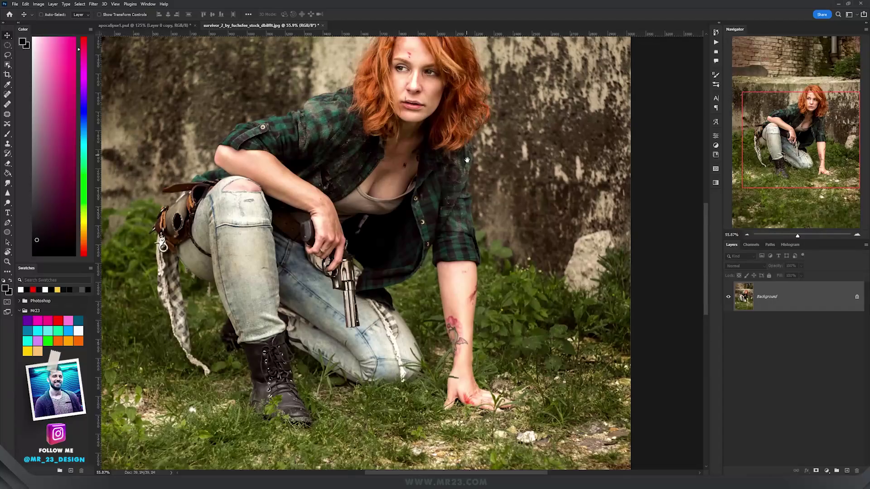
Step: Convert the survivor photo's locked Background into a regular layer named Layer 0
{"action": "left_click_drag", "start_coordinate": [467, 156], "coordinate": [454, 192]}
{"action": "scroll", "coordinate": [467, 185], "scroll_direction": "down", "scroll_amount": 1}
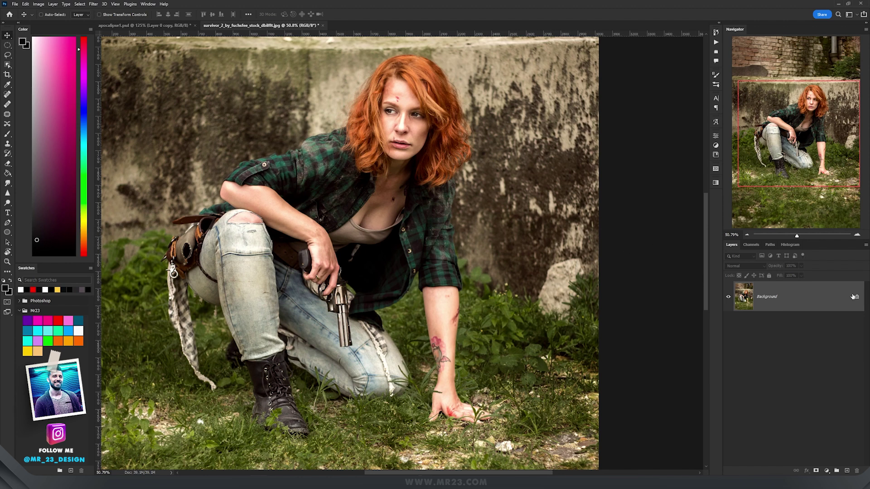
{"action": "double_click", "coordinate": [818, 301]}
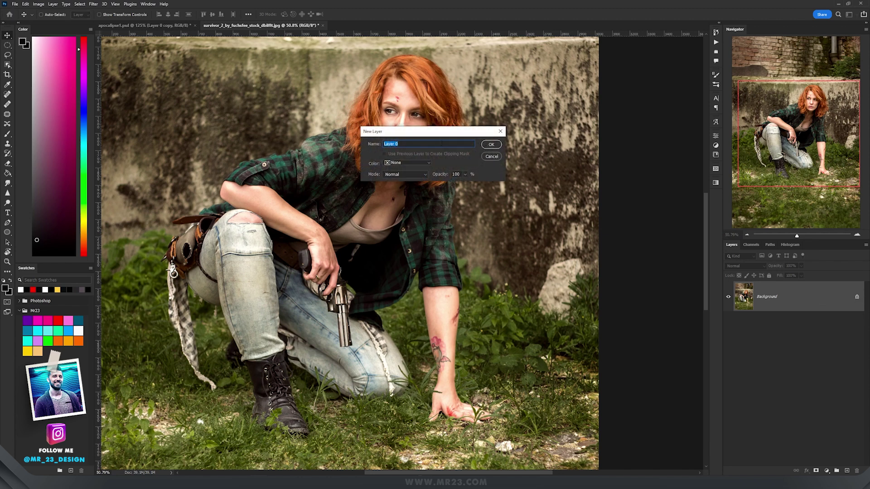
{"action": "left_click", "coordinate": [491, 145]}
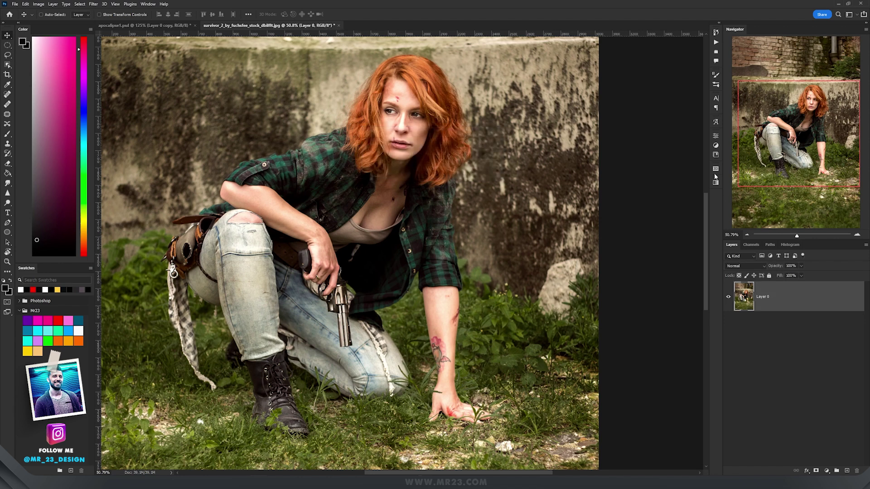
Step: Remove the background around the kneeling woman with the Remove Background quick action
{"action": "left_click", "coordinate": [716, 137]}
{"action": "left_click", "coordinate": [647, 249]}
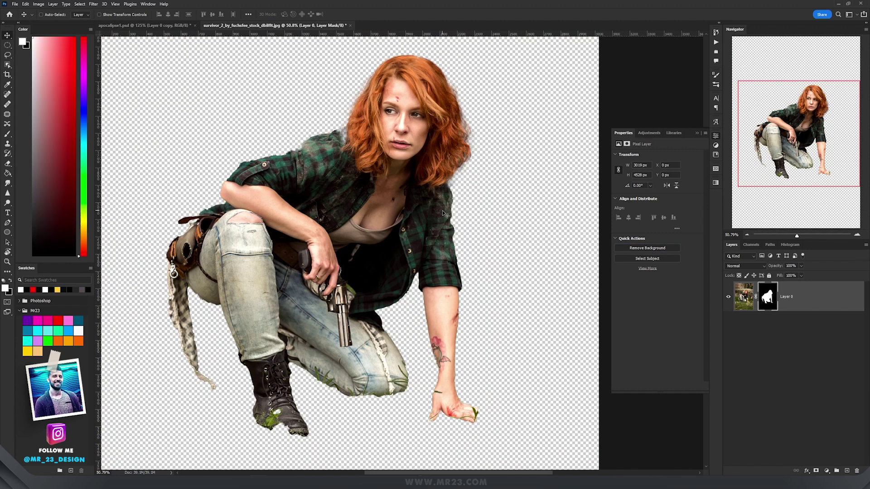
{"action": "scroll", "coordinate": [442, 210], "scroll_direction": "down", "scroll_amount": 4}
{"action": "scroll", "coordinate": [403, 217], "scroll_direction": "up", "scroll_amount": 5}
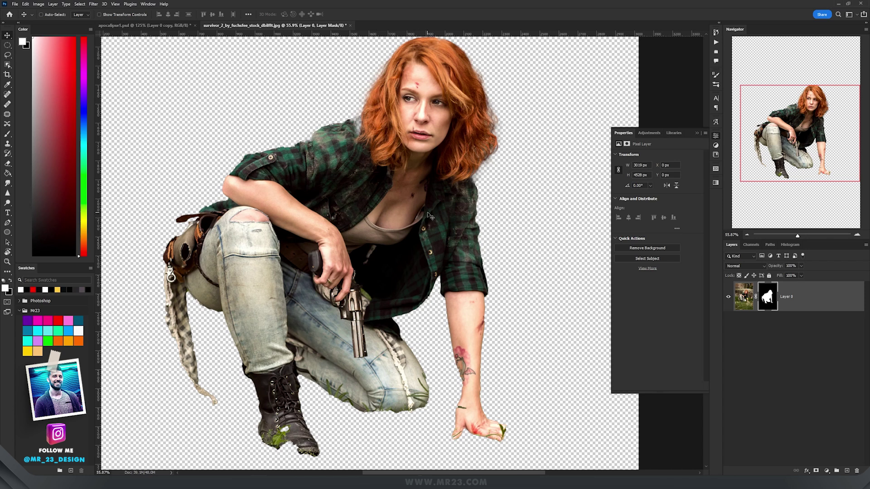
Step: Touch up the woman's layer mask where the hair meets the shoulder, using a hard round brush
{"action": "scroll", "coordinate": [425, 209], "scroll_direction": "up", "scroll_amount": 2}
{"action": "key", "text": "b"}
{"action": "right_click", "coordinate": [439, 186]}
{"action": "left_click", "coordinate": [531, 205]}
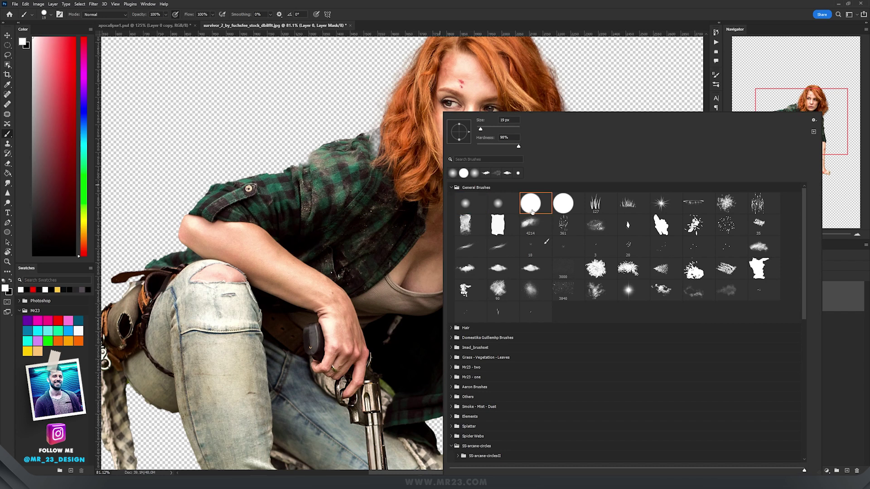
{"action": "left_click", "coordinate": [412, 198]}
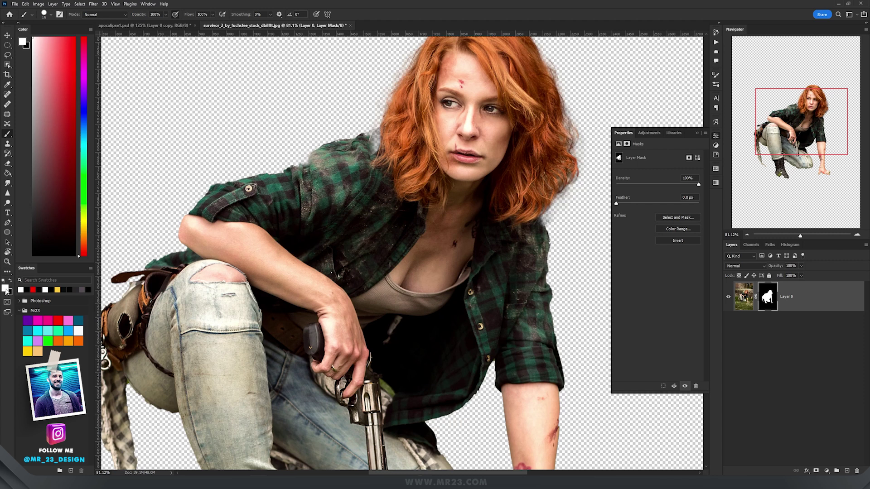
{"action": "left_click_drag", "start_coordinate": [380, 146], "coordinate": [377, 137]}
{"action": "scroll", "coordinate": [279, 205], "scroll_direction": "down", "scroll_amount": 3}
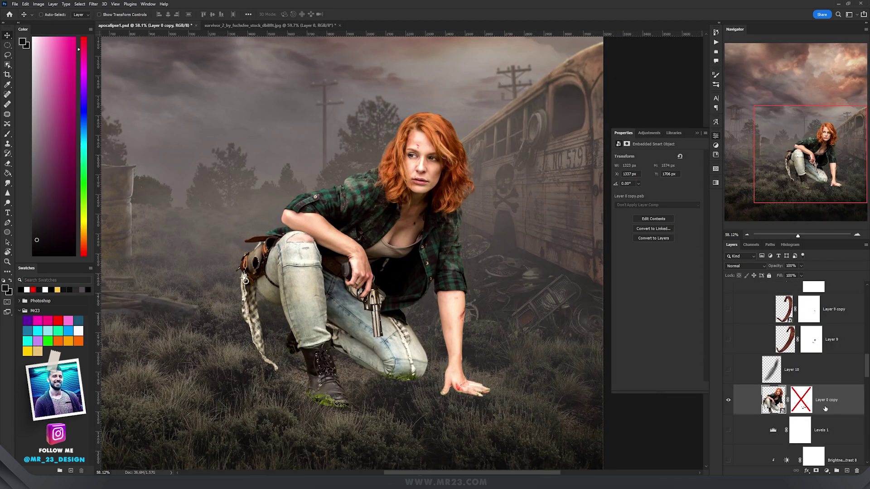
Step: Add the travel backpack behind the woman and outline the red strap on a duplicate of it with the Lasso tool
{"action": "scroll", "coordinate": [824, 408], "scroll_direction": "down", "scroll_amount": 3}
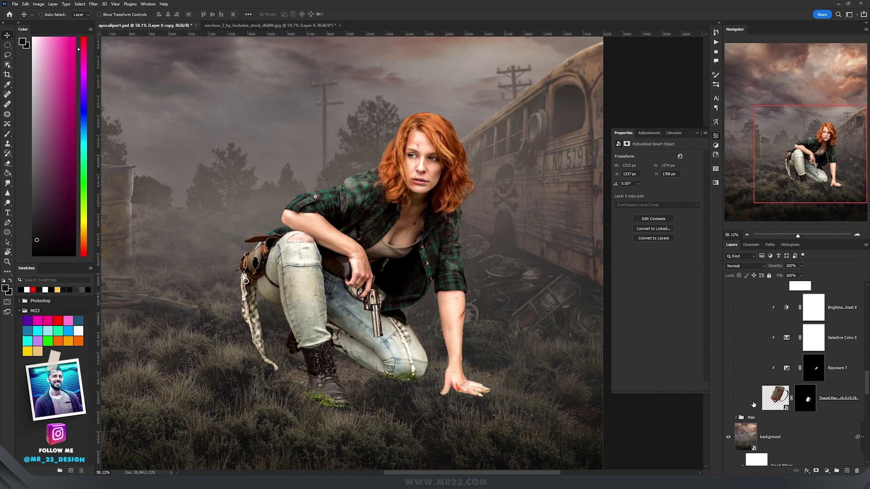
{"action": "left_click", "coordinate": [774, 402]}
{"action": "left_click_drag", "start_coordinate": [384, 205], "coordinate": [263, 146]}
{"action": "key", "text": "ctrl+z"}
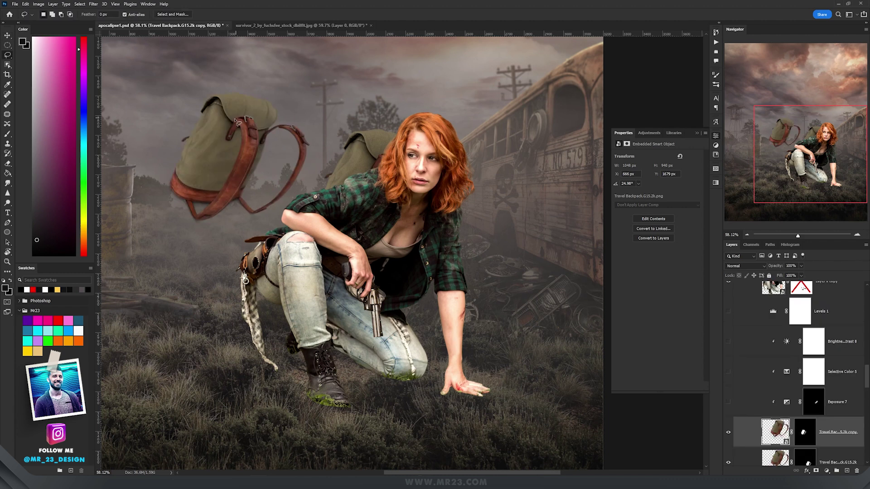
{"action": "mouse_move", "coordinate": [235, 120]}
{"action": "left_mouse_down"}
{"action": "mouse_move", "coordinate": [226, 142]}
{"action": "mouse_move", "coordinate": [237, 136]}
{"action": "mouse_move", "coordinate": [235, 153]}
{"action": "mouse_move", "coordinate": [218, 192]}
{"action": "mouse_move", "coordinate": [207, 205]}
{"action": "mouse_move", "coordinate": [194, 202]}
{"action": "mouse_move", "coordinate": [184, 220]}
{"action": "mouse_move", "coordinate": [249, 191]}
{"action": "left_mouse_up"}
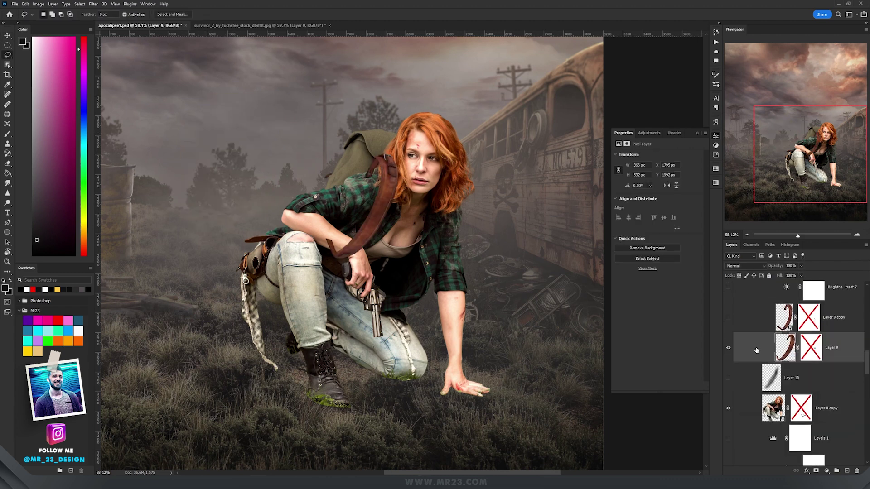
Step: Turn on the second strap, Layer 9 copy, and enable the layer masks of both backpack straps
{"action": "scroll", "coordinate": [756, 350], "scroll_direction": "up", "scroll_amount": 1}
{"action": "left_click", "coordinate": [728, 336]}
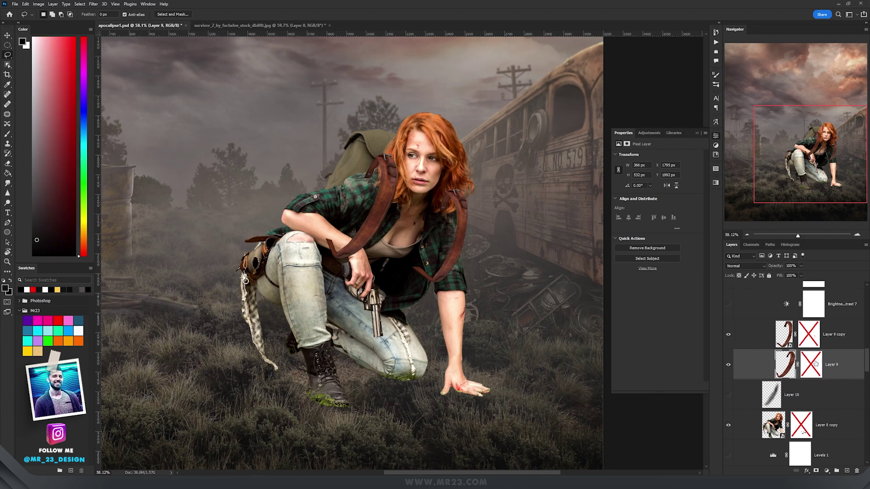
{"action": "left_click", "coordinate": [810, 365], "text": "shift"}
{"action": "left_click", "coordinate": [808, 335], "text": "shift"}
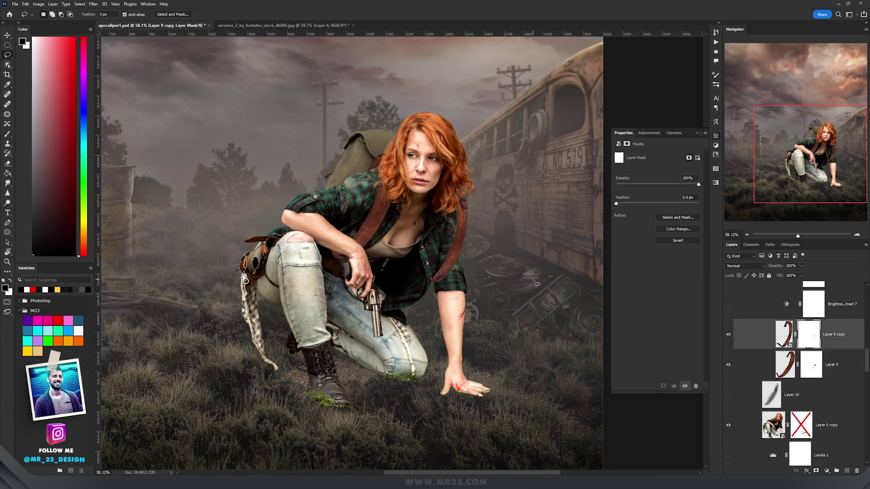
Step: Turn on the painted hair layer over the woman's head and check the strands up close
{"action": "scroll", "coordinate": [808, 347], "scroll_direction": "up", "scroll_amount": 5}
{"action": "scroll", "coordinate": [425, 118], "scroll_direction": "up", "scroll_amount": 7}
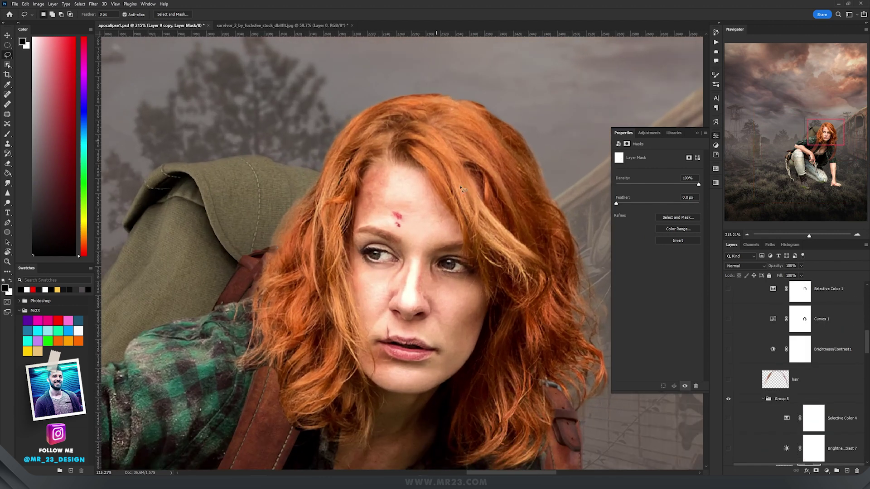
{"action": "left_click_drag", "start_coordinate": [452, 164], "coordinate": [418, 157]}
{"action": "left_click", "coordinate": [729, 380]}
{"action": "scroll", "coordinate": [471, 149], "scroll_direction": "down", "scroll_amount": 3}
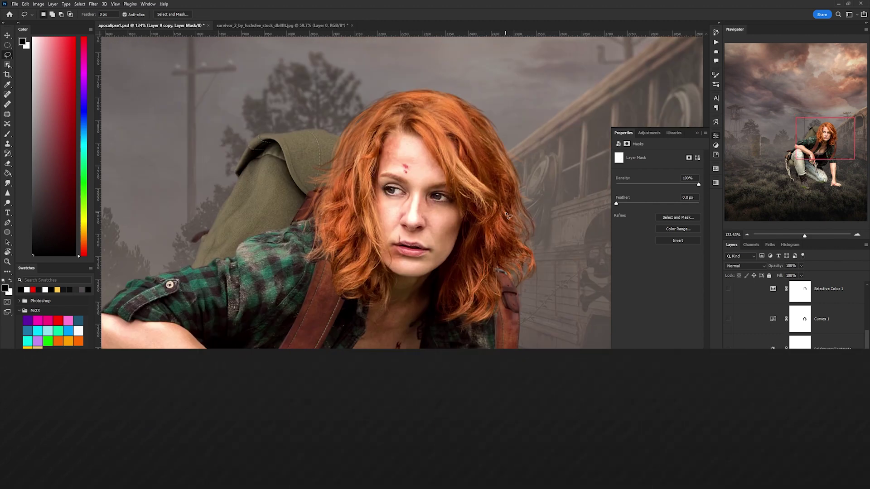
{"action": "scroll", "coordinate": [518, 254], "scroll_direction": "down", "scroll_amount": 2}
{"action": "left_click_drag", "start_coordinate": [506, 194], "coordinate": [505, 209]}
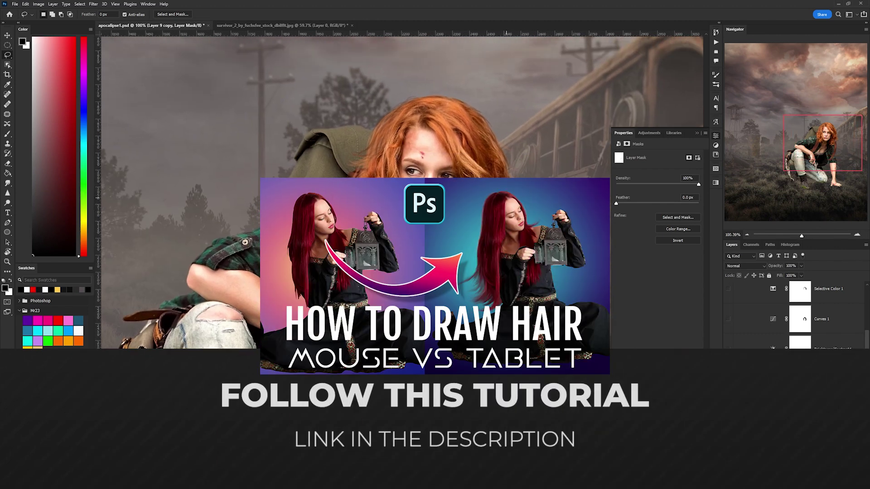
{"action": "scroll", "coordinate": [592, 242], "scroll_direction": "down", "scroll_amount": 3}
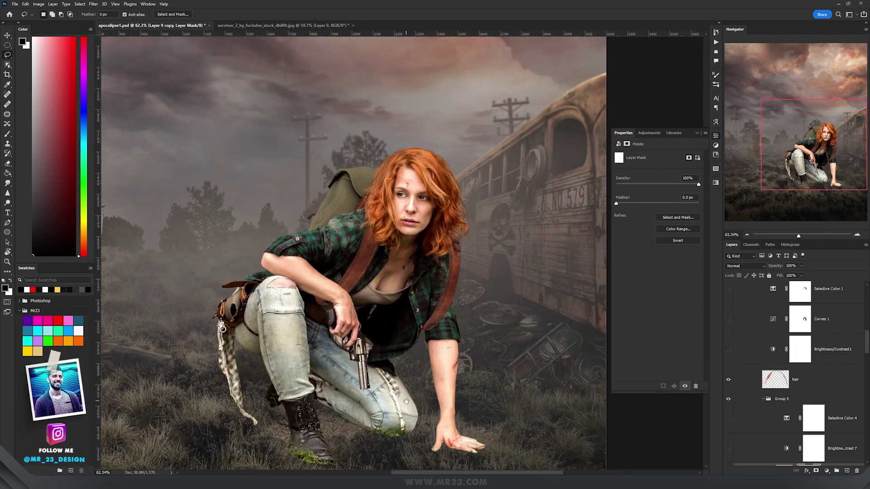
Step: Enable the layer mask on Layer 0 copy to blend the woman's boot, knee and hand into the grass
{"action": "left_click_drag", "start_coordinate": [430, 439], "coordinate": [454, 299]}
{"action": "scroll", "coordinate": [456, 357], "scroll_direction": "up", "scroll_amount": 5}
{"action": "scroll", "coordinate": [770, 412], "scroll_direction": "down", "scroll_amount": 6}
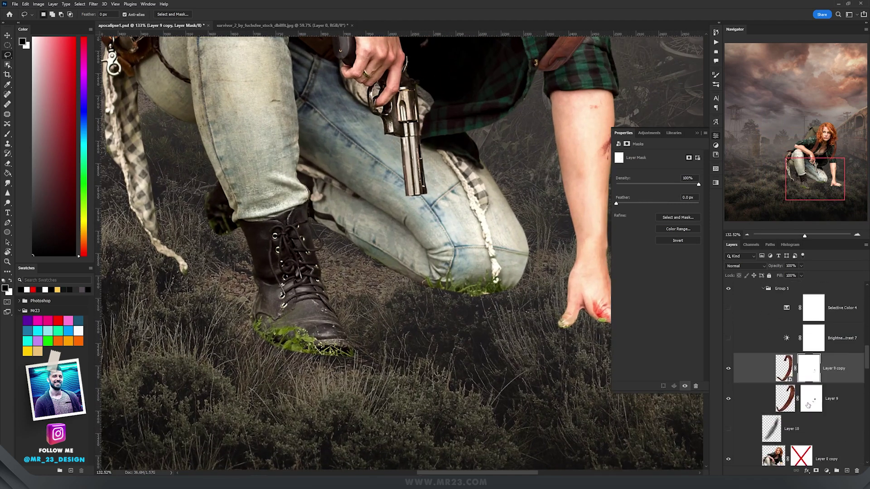
{"action": "left_click", "coordinate": [773, 399]}
{"action": "left_click_drag", "start_coordinate": [409, 304], "coordinate": [341, 284]}
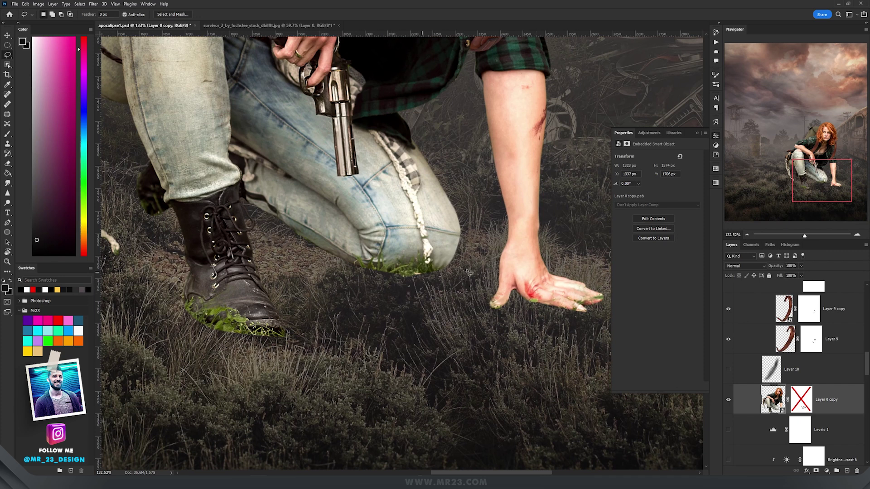
{"action": "left_click", "coordinate": [802, 402]}
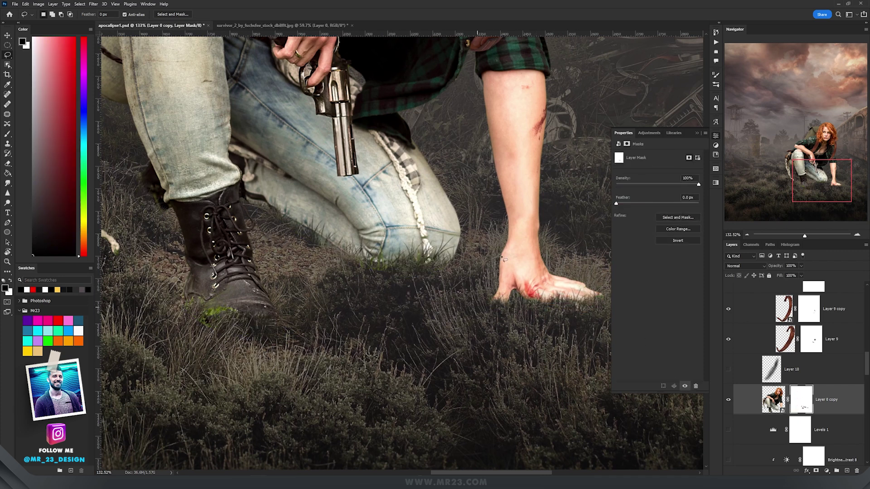
Step: Paint out the leftover green grass around the boot and knee on the woman's mask with a grass brush
{"action": "key", "text": "b"}
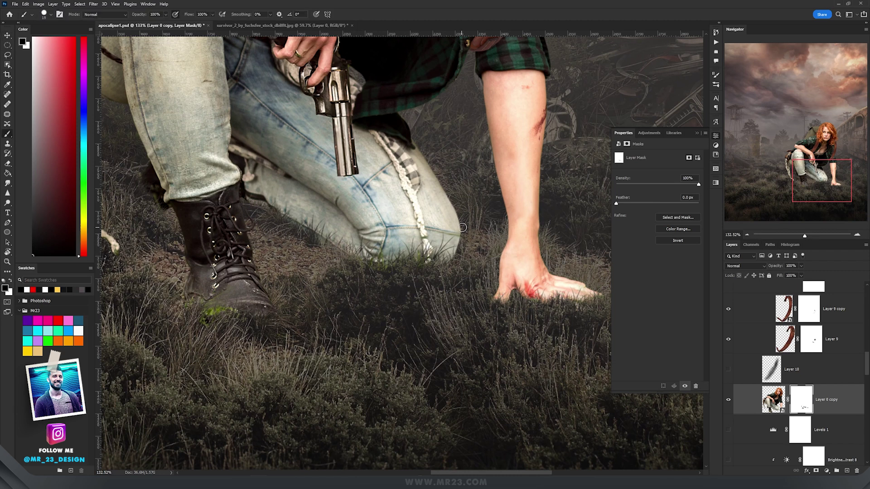
{"action": "right_click", "coordinate": [462, 227]}
{"action": "left_click", "coordinate": [644, 205]}
{"action": "left_click", "coordinate": [559, 3]}
{"action": "left_click_drag", "start_coordinate": [439, 226], "coordinate": [462, 228]}
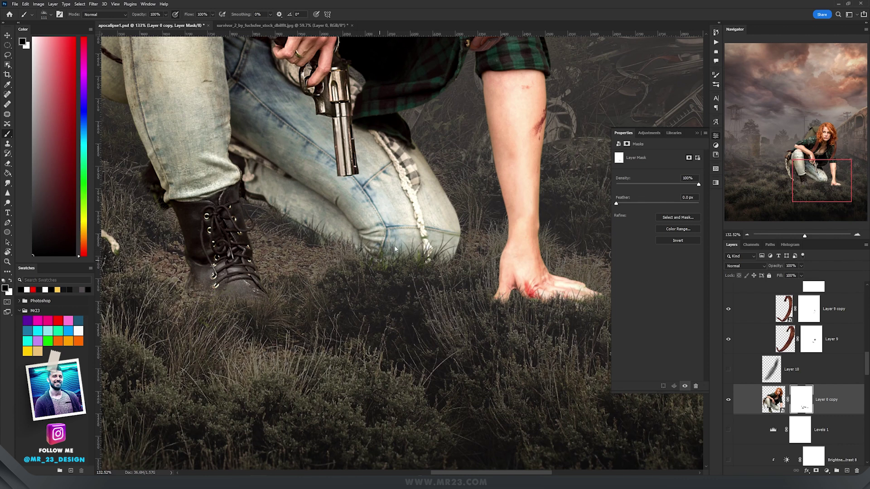
{"action": "left_click_drag", "start_coordinate": [421, 252], "coordinate": [421, 265]}
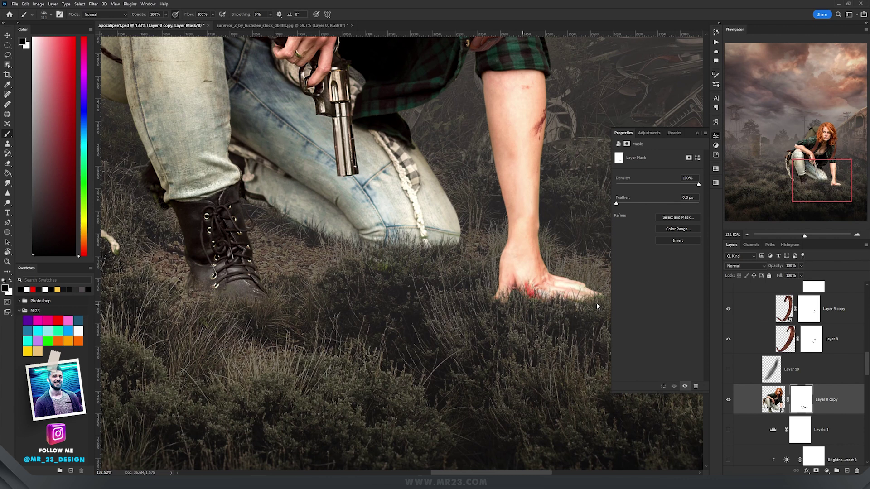
{"action": "left_click", "coordinate": [802, 403], "text": "shift"}
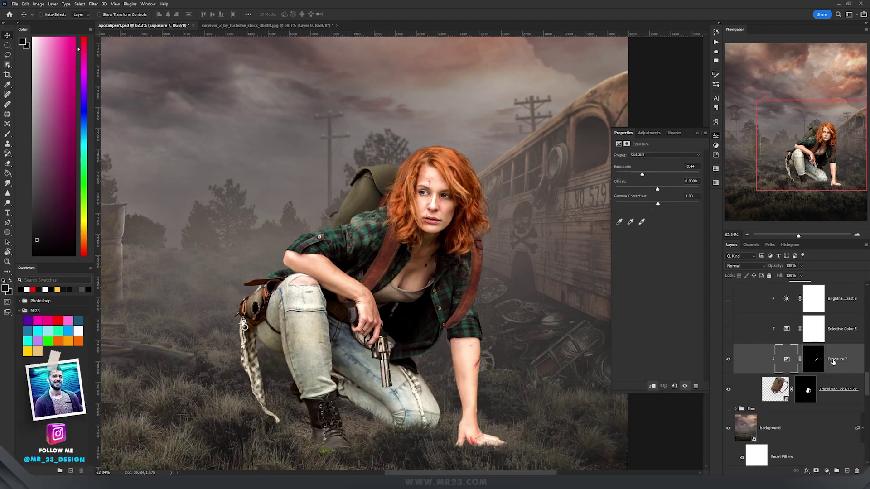
Step: Turn on the clipped Selective Color 5 and Brightness/Contrast 8 adjustments for the backpack and open their settings
{"action": "scroll", "coordinate": [808, 365], "scroll_direction": "up", "scroll_amount": 2}
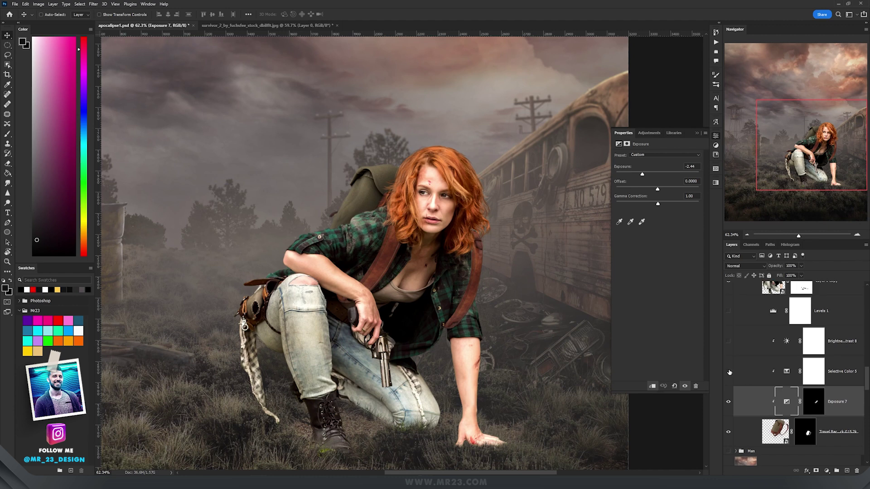
{"action": "left_click", "coordinate": [789, 372]}
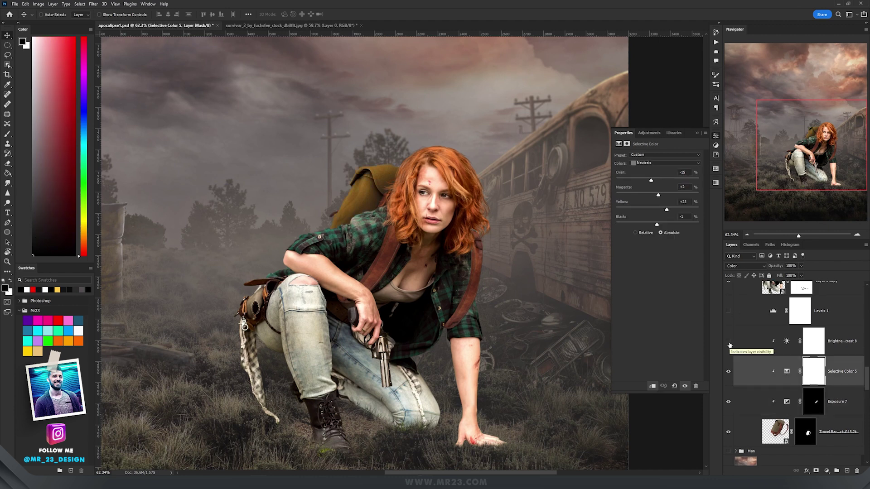
{"action": "left_click", "coordinate": [728, 342]}
{"action": "left_click", "coordinate": [806, 347]}
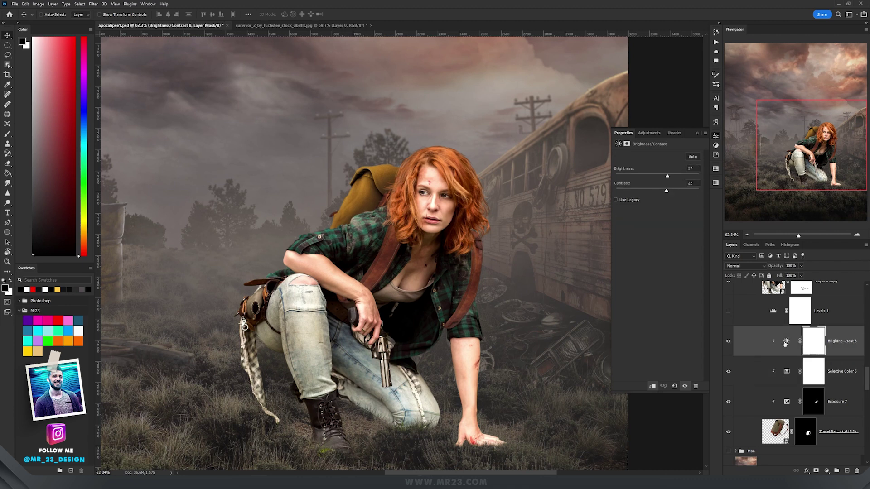
Step: Turn on the Levels 1 adjustment above the backpack layers and open its settings
{"action": "scroll", "coordinate": [778, 330], "scroll_direction": "up", "scroll_amount": 1}
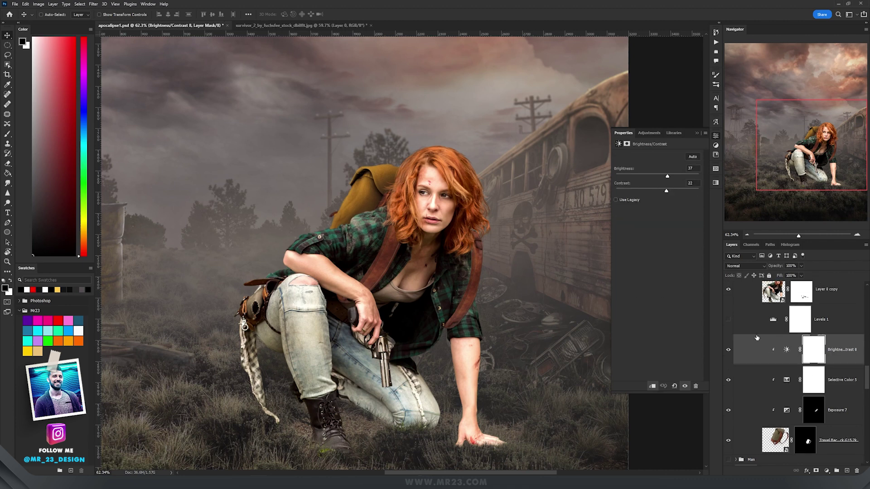
{"action": "left_click", "coordinate": [728, 320]}
{"action": "left_click", "coordinate": [773, 320]}
{"action": "mouse_move", "coordinate": [643, 207]}
{"action": "left_mouse_down"}
{"action": "mouse_move", "coordinate": [628, 208]}
{"action": "mouse_move", "coordinate": [640, 208]}
{"action": "left_mouse_up"}
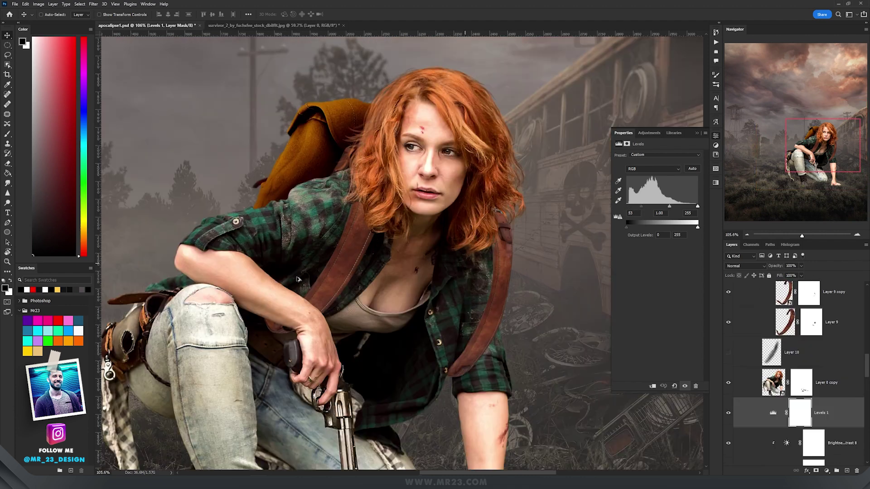
Step: Turn on and select the Multiply shading on Layer 10 beneath the backpack strap layers
{"action": "left_click_drag", "start_coordinate": [354, 253], "coordinate": [394, 266]}
{"action": "scroll", "coordinate": [394, 266], "scroll_direction": "up", "scroll_amount": 3}
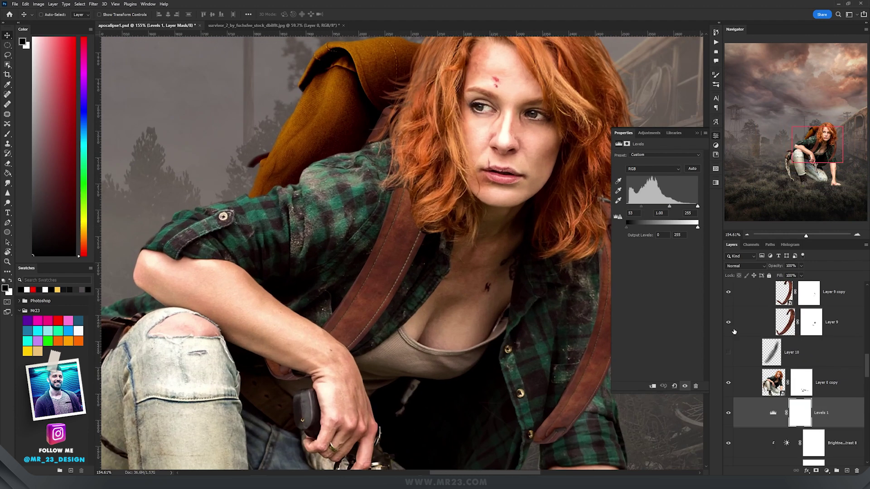
{"action": "left_click", "coordinate": [730, 355]}
{"action": "left_click", "coordinate": [770, 353]}
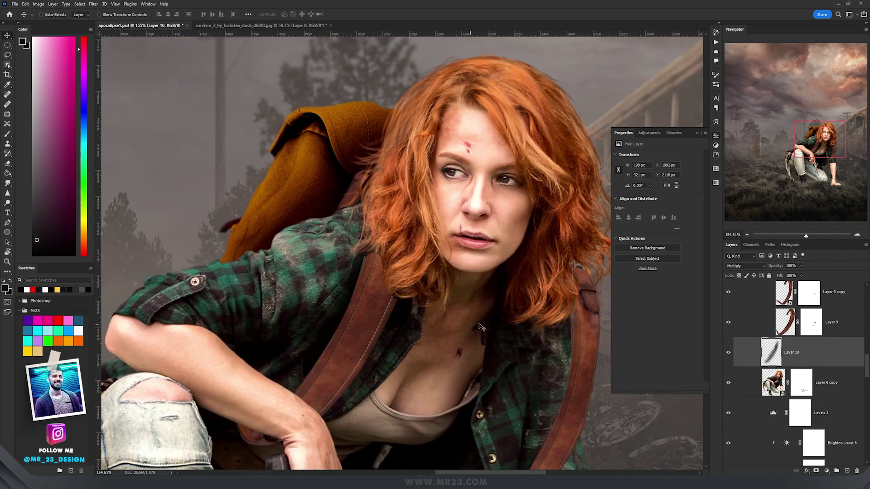
Step: Turn on the Brightness/Contrast 7 and Selective Color 4 adjustments for the backpack straps and open their settings
{"action": "scroll", "coordinate": [782, 372], "scroll_direction": "up", "scroll_amount": 3}
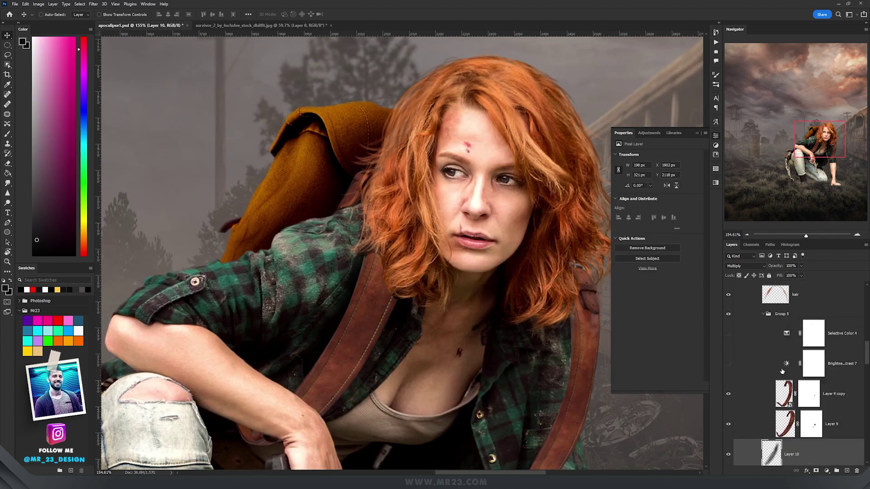
{"action": "left_click", "coordinate": [727, 364]}
{"action": "left_click", "coordinate": [787, 365]}
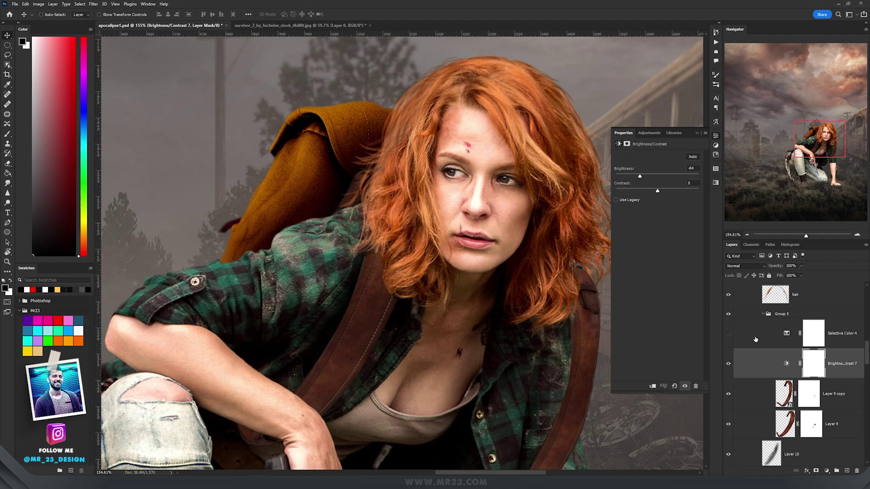
{"action": "left_click_drag", "start_coordinate": [529, 285], "coordinate": [490, 236]}
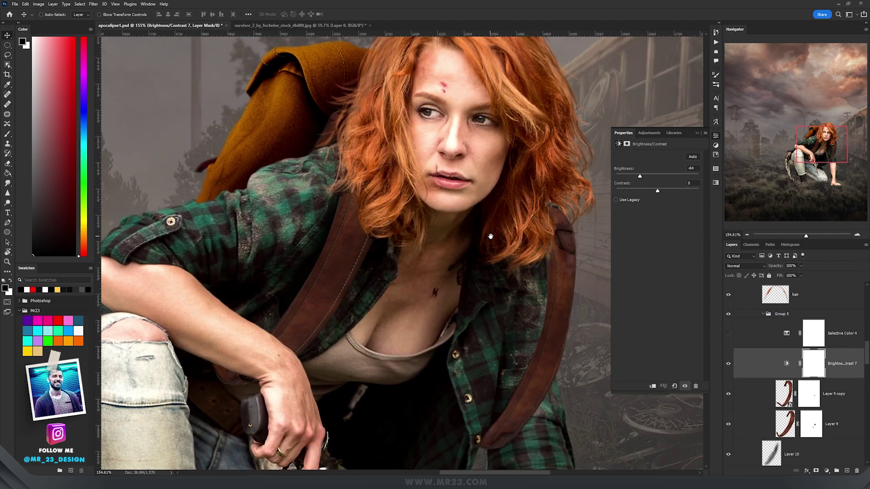
{"action": "left_click", "coordinate": [729, 333]}
{"action": "left_click", "coordinate": [812, 344]}
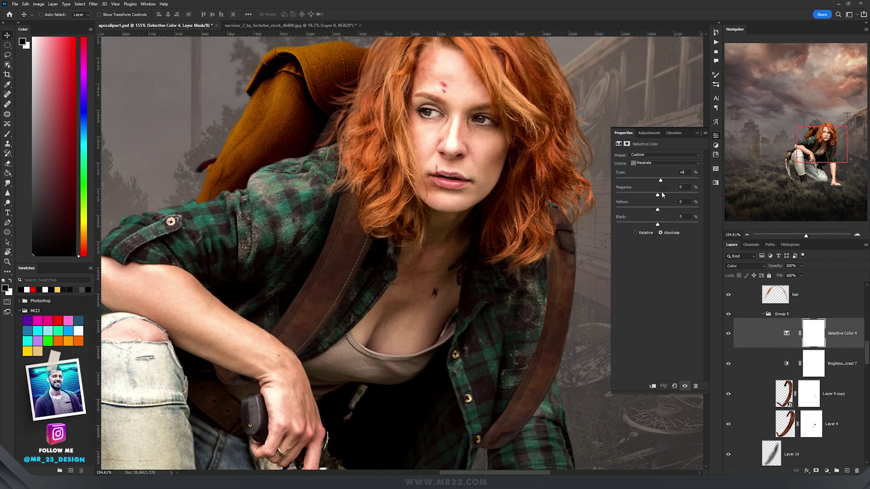
Step: Turn on Brightness/Contrast 1 and Curves 1 above the hair layer and bring up the Green and Blue curves
{"action": "scroll", "coordinate": [792, 344], "scroll_direction": "up", "scroll_amount": 3}
{"action": "double_click", "coordinate": [770, 360]}
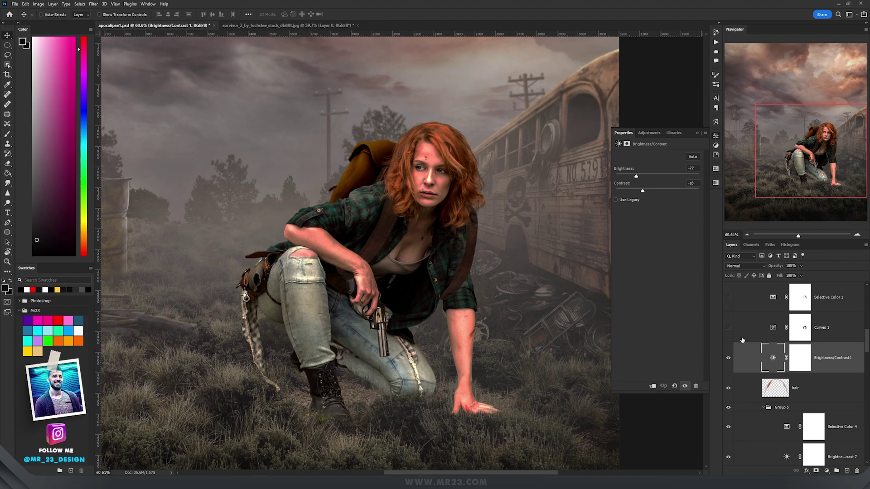
{"action": "left_click", "coordinate": [728, 328]}
{"action": "left_click", "coordinate": [799, 327]}
{"action": "left_click", "coordinate": [654, 165]}
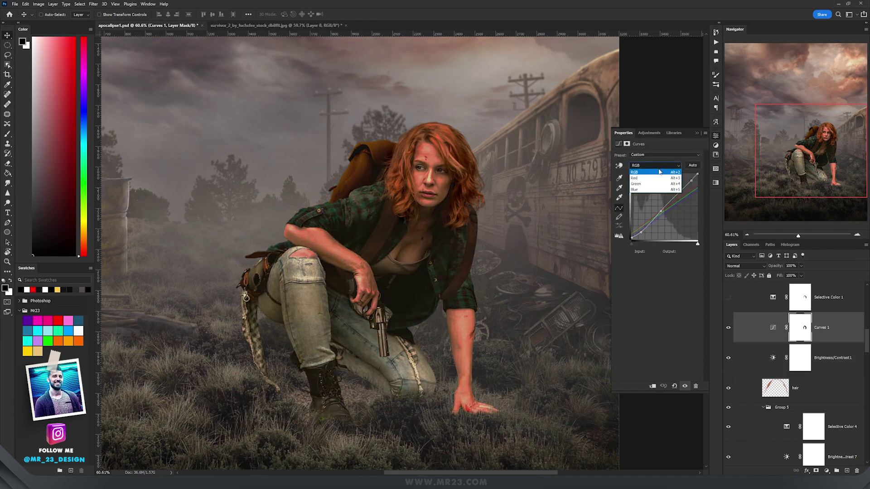
{"action": "left_click", "coordinate": [653, 166]}
{"action": "left_click", "coordinate": [644, 184]}
{"action": "left_click", "coordinate": [646, 165]}
{"action": "left_click", "coordinate": [642, 190]}
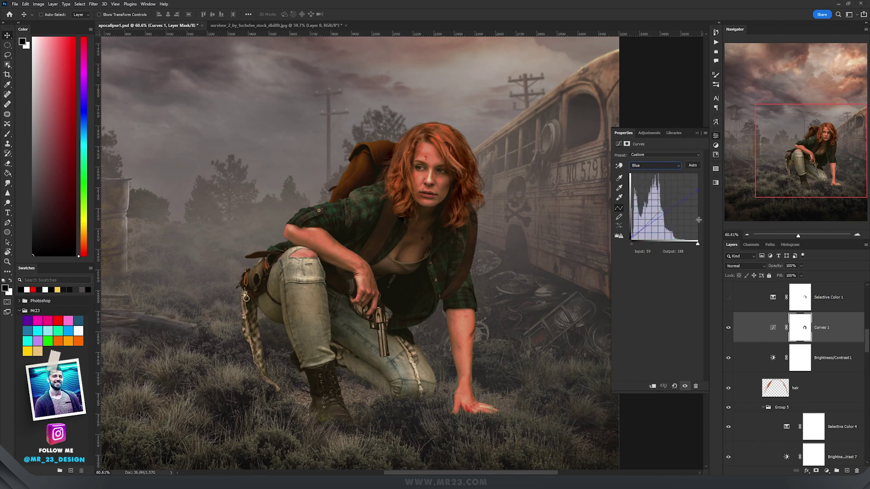
Step: Turn on the woman's Selective Color 1, Hue/Saturation 1 and Vibrance 1 adjustments and open their settings
{"action": "left_click", "coordinate": [773, 297]}
{"action": "left_click", "coordinate": [728, 297]}
{"action": "scroll", "coordinate": [775, 300], "scroll_direction": "up", "scroll_amount": 3}
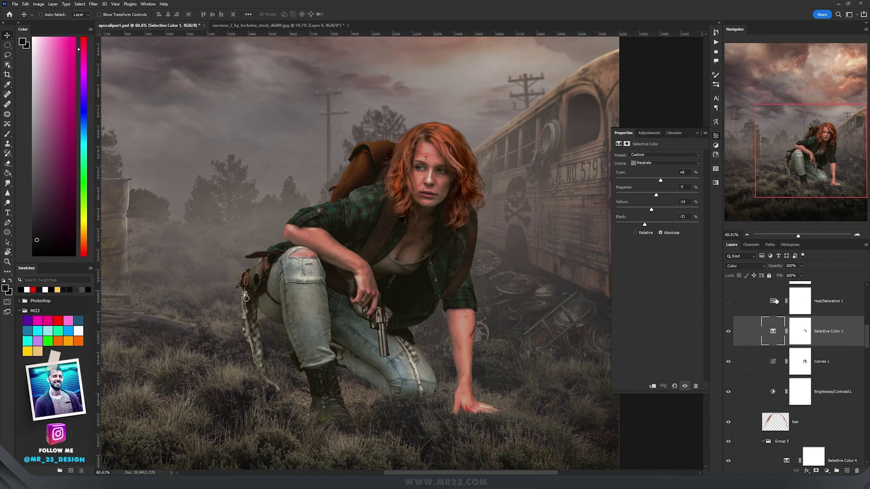
{"action": "scroll", "coordinate": [770, 317], "scroll_direction": "up", "scroll_amount": 2}
{"action": "left_click", "coordinate": [728, 335]}
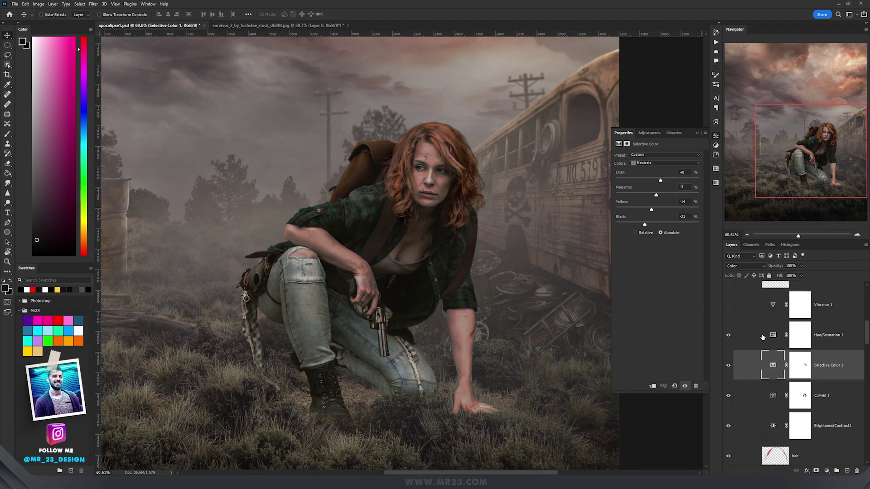
{"action": "left_click", "coordinate": [800, 335]}
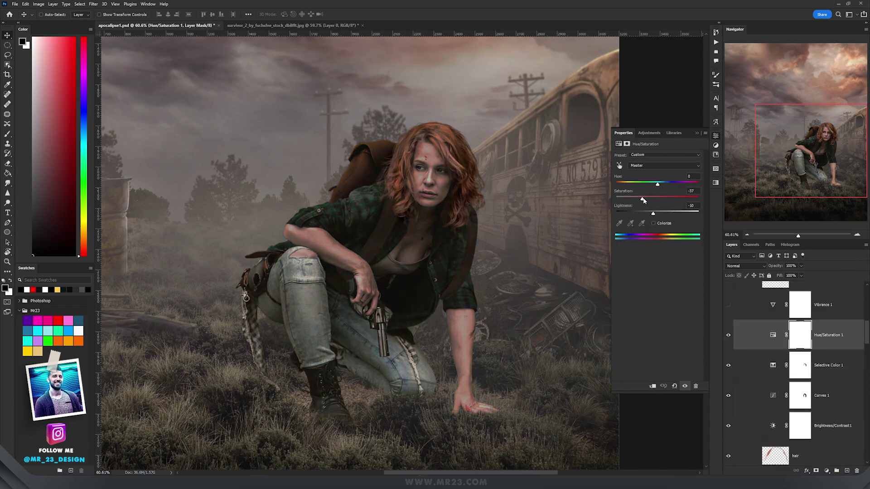
{"action": "left_click", "coordinate": [777, 311]}
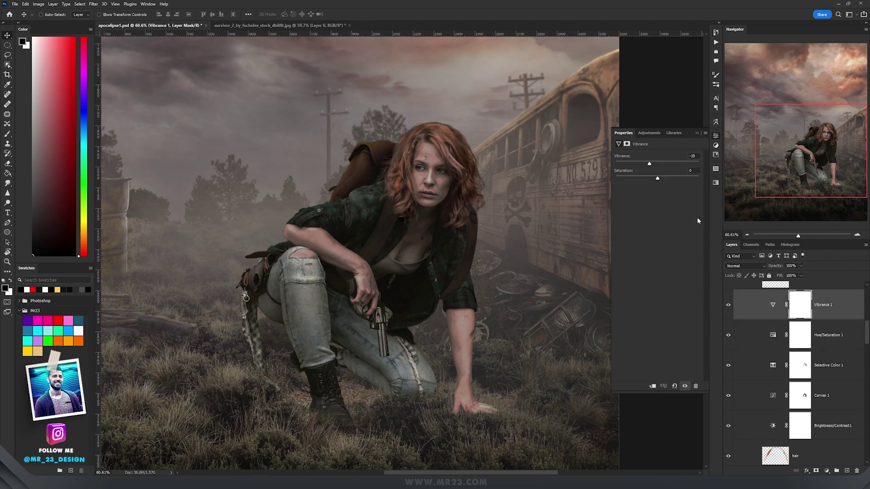
Step: Turn on the bright hair layer to light the edges of the woman's hair, and collapse the woman group
{"action": "scroll", "coordinate": [782, 354], "scroll_direction": "up", "scroll_amount": 5}
{"action": "scroll", "coordinate": [422, 130], "scroll_direction": "up", "scroll_amount": 10}
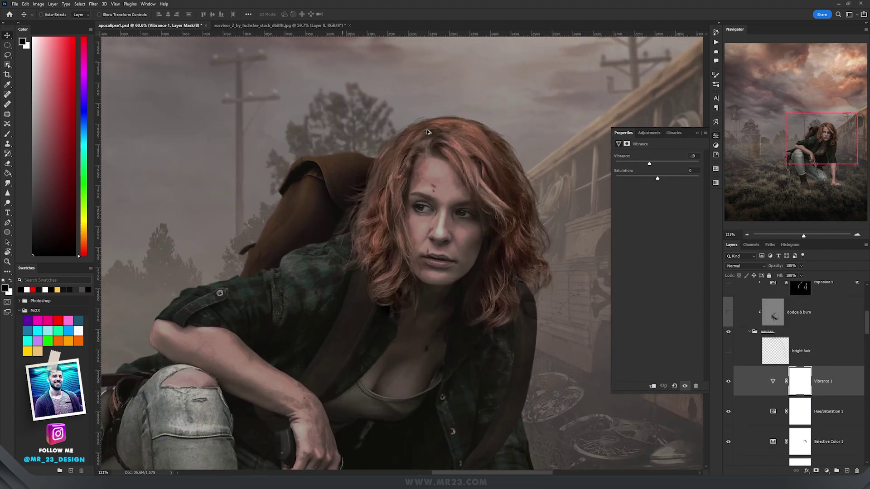
{"action": "left_click_drag", "start_coordinate": [496, 203], "coordinate": [464, 180]}
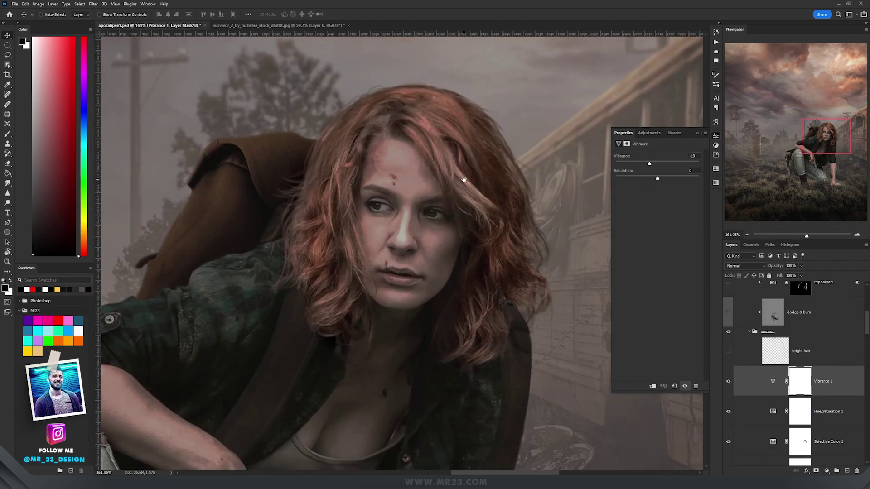
{"action": "left_click", "coordinate": [728, 352]}
{"action": "left_click", "coordinate": [789, 357]}
{"action": "scroll", "coordinate": [495, 211], "scroll_direction": "down", "scroll_amount": 4}
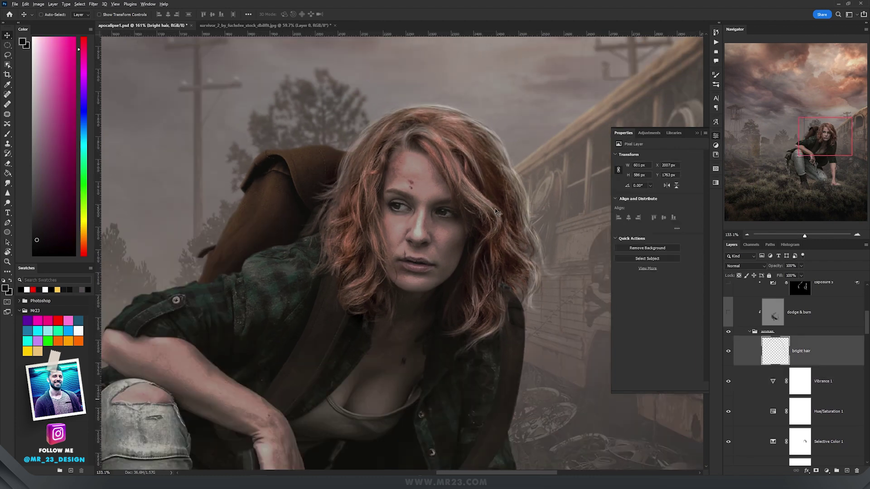
{"action": "scroll", "coordinate": [754, 392], "scroll_direction": "up", "scroll_amount": 2}
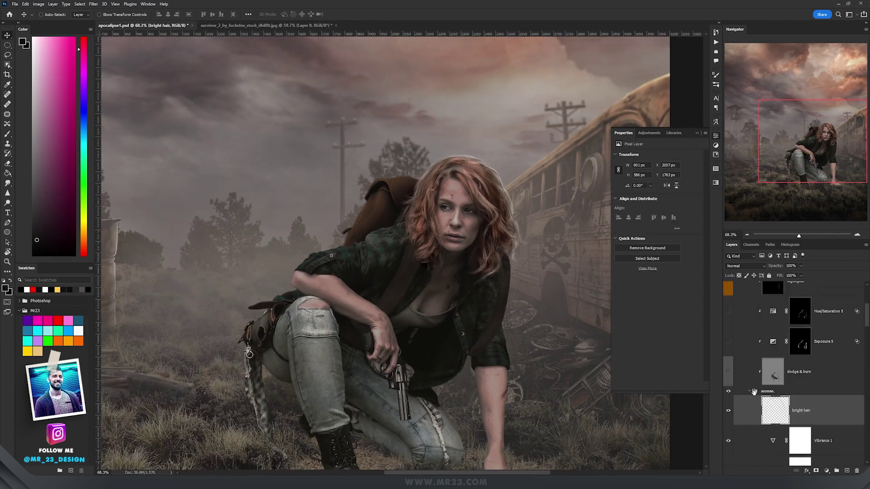
{"action": "left_click", "coordinate": [753, 391]}
{"action": "left_click_drag", "start_coordinate": [506, 253], "coordinate": [471, 236]}
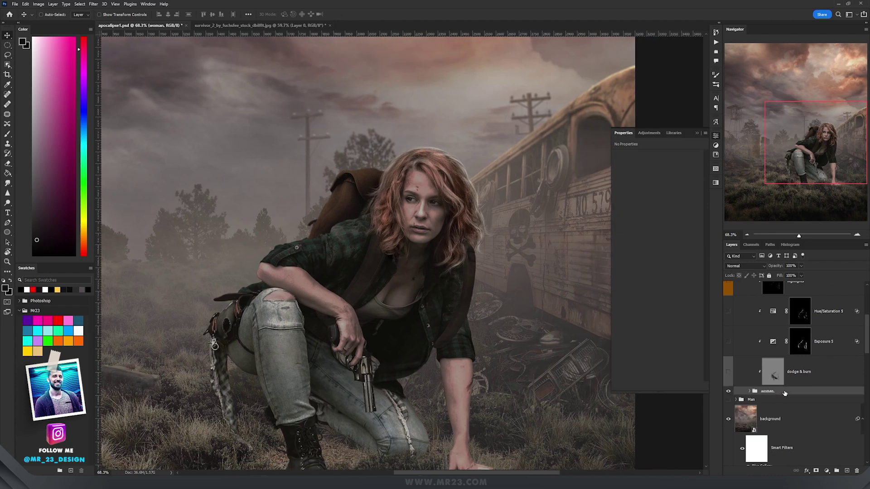
Step: Add a clipped Soft Light layer filled with 50% gray directly above the dodge & burn layer
{"action": "left_click", "coordinate": [736, 374]}
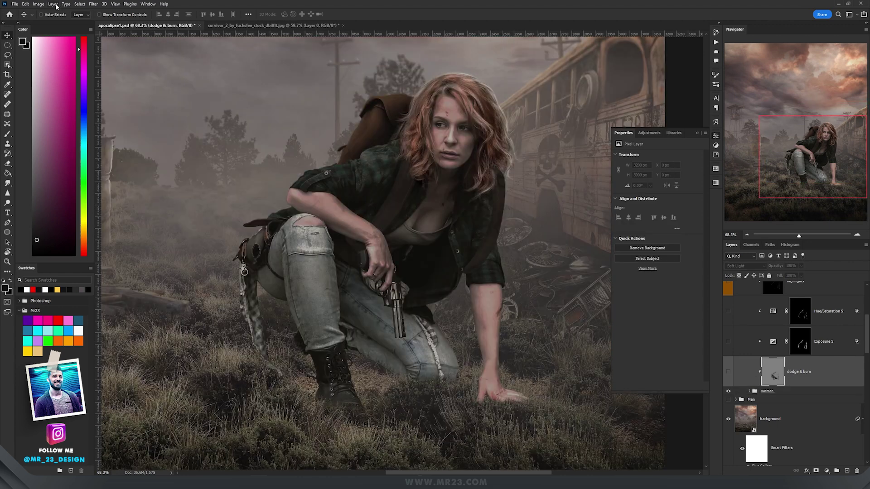
{"action": "left_click", "coordinate": [53, 4]}
{"action": "left_click", "coordinate": [135, 9]}
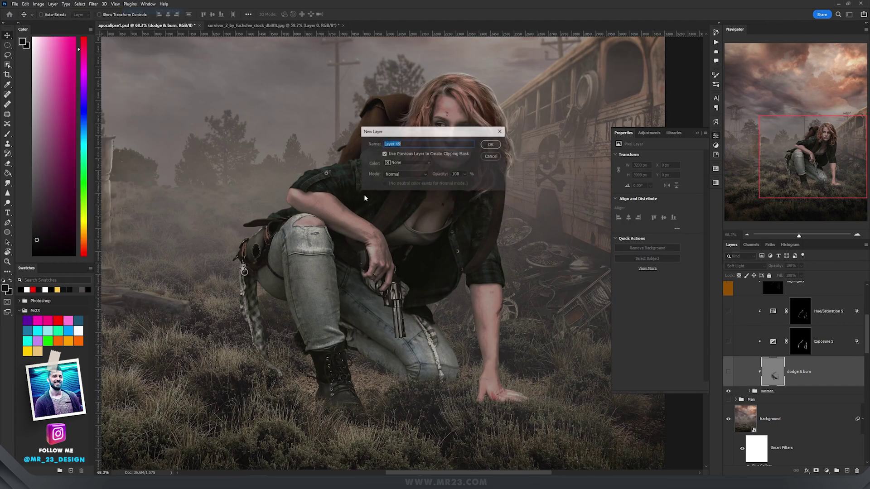
{"action": "left_click", "coordinate": [407, 175]}
{"action": "left_click", "coordinate": [407, 279]}
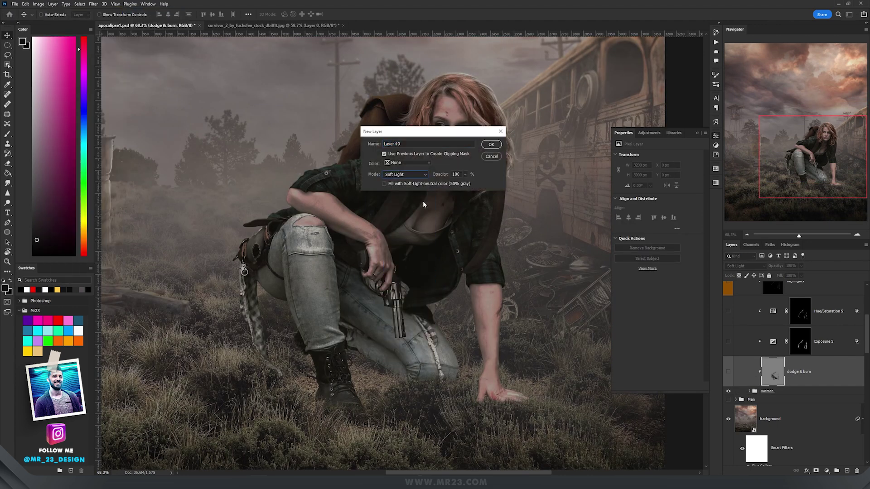
{"action": "left_click", "coordinate": [491, 144]}
Step: Paint shading over the woman's shoulder and legs on the gray layer with a soft brush at 10% flow
{"action": "key", "text": "b"}
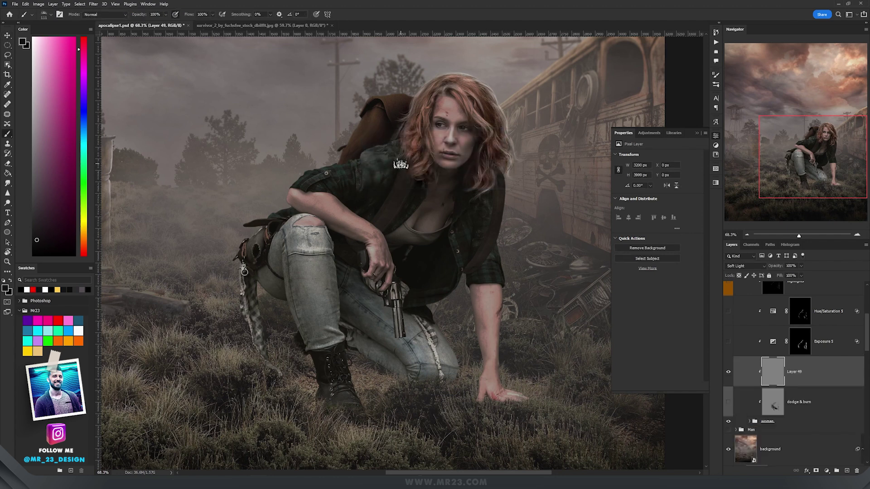
{"action": "right_click", "coordinate": [248, 171]}
{"action": "left_click", "coordinate": [272, 204]}
{"action": "key", "text": "Return"}
{"action": "left_click_drag", "start_coordinate": [212, 15], "coordinate": [183, 23]}
{"action": "left_click_drag", "start_coordinate": [356, 165], "coordinate": [376, 168]}
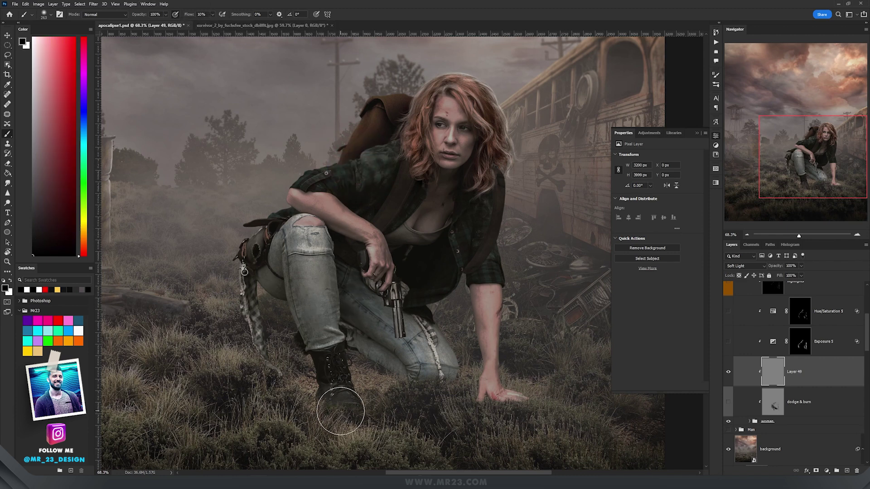
{"action": "mouse_move", "coordinate": [310, 340]}
{"action": "left_mouse_down"}
{"action": "mouse_move", "coordinate": [291, 252]}
{"action": "mouse_move", "coordinate": [253, 261]}
{"action": "mouse_move", "coordinate": [290, 232]}
{"action": "mouse_move", "coordinate": [294, 197]}
{"action": "mouse_move", "coordinate": [372, 271]}
{"action": "mouse_move", "coordinate": [359, 263]}
{"action": "mouse_move", "coordinate": [348, 289]}
{"action": "mouse_move", "coordinate": [434, 383]}
{"action": "left_mouse_up"}
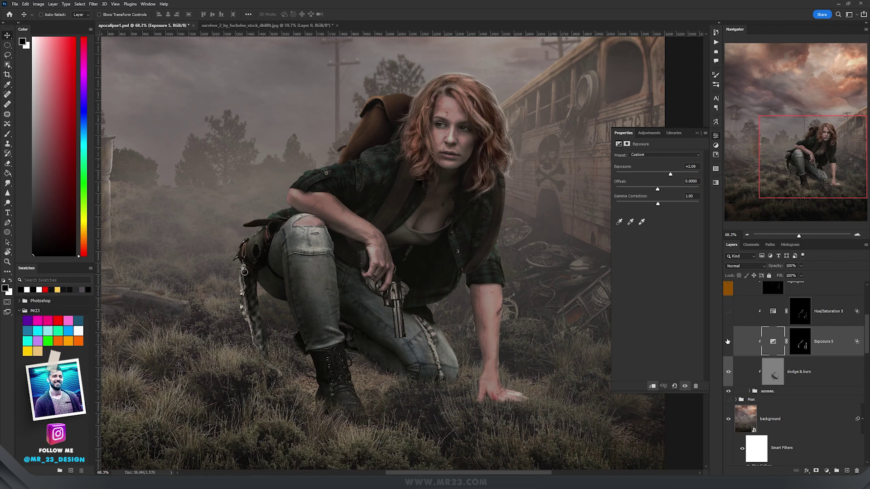
Step: Compare the image with and without Exposure 5, and turn on Hue/Saturation 5 and open its settings
{"action": "left_click", "coordinate": [727, 341]}
{"action": "left_click", "coordinate": [728, 341]}
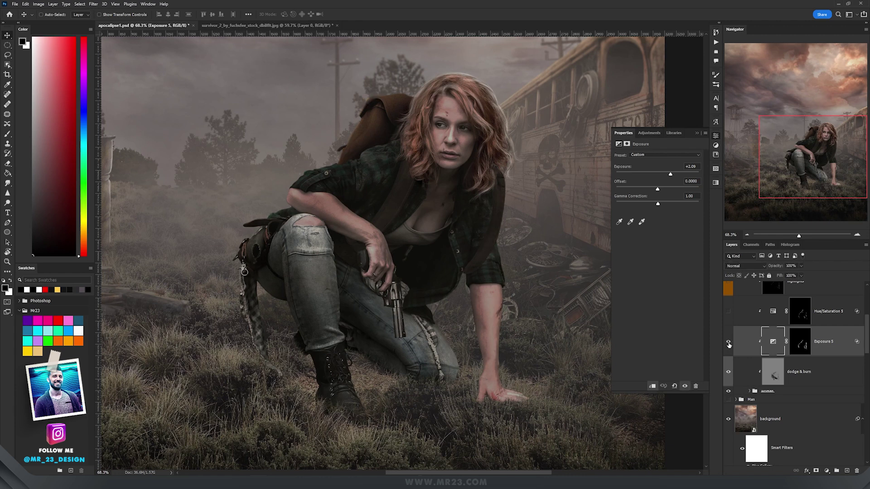
{"action": "left_click", "coordinate": [728, 312]}
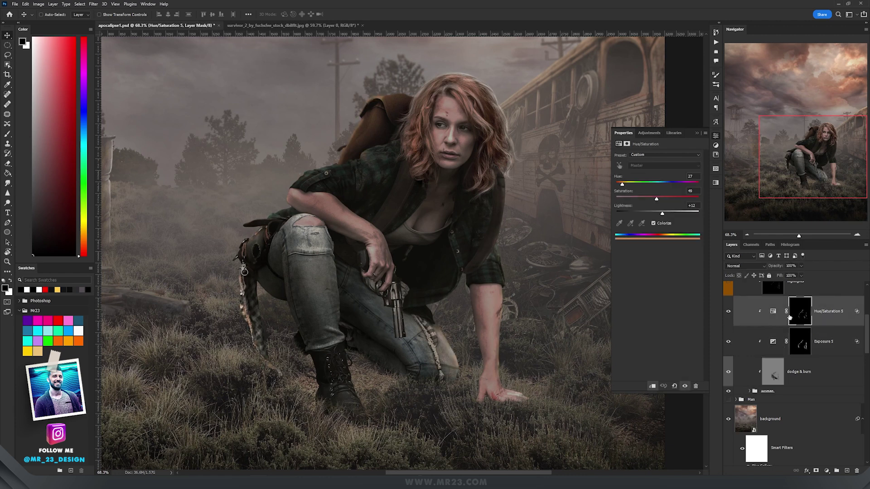
{"action": "left_click", "coordinate": [775, 314]}
{"action": "left_click", "coordinate": [727, 312]}
{"action": "left_click", "coordinate": [728, 311]}
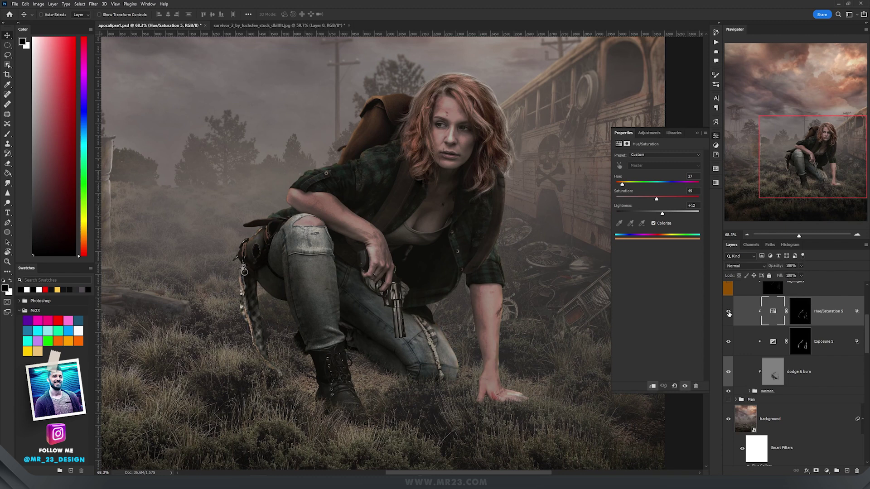
{"action": "scroll", "coordinate": [779, 324], "scroll_direction": "up", "scroll_amount": 2}
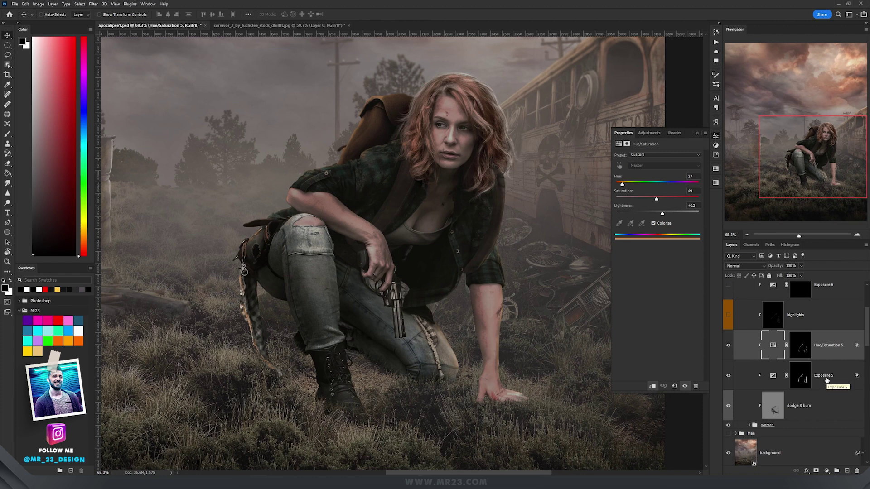
{"action": "left_click", "coordinate": [827, 381]}
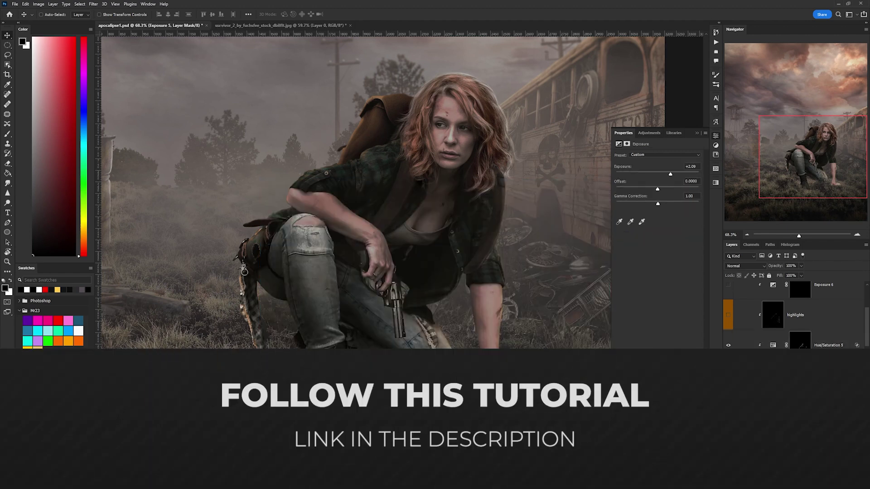
{"action": "left_click", "coordinate": [827, 351]}
Step: Select the highlights layer and preview its effect on the woman by showing and hiding it
{"action": "scroll", "coordinate": [811, 351], "scroll_direction": "up", "scroll_amount": 3}
{"action": "left_click", "coordinate": [783, 349]}
{"action": "left_click", "coordinate": [781, 349]}
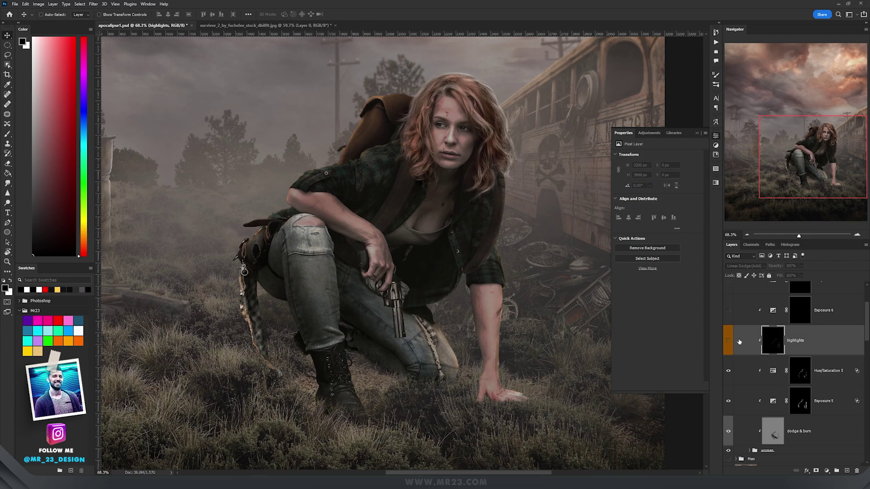
{"action": "left_click", "coordinate": [729, 341]}
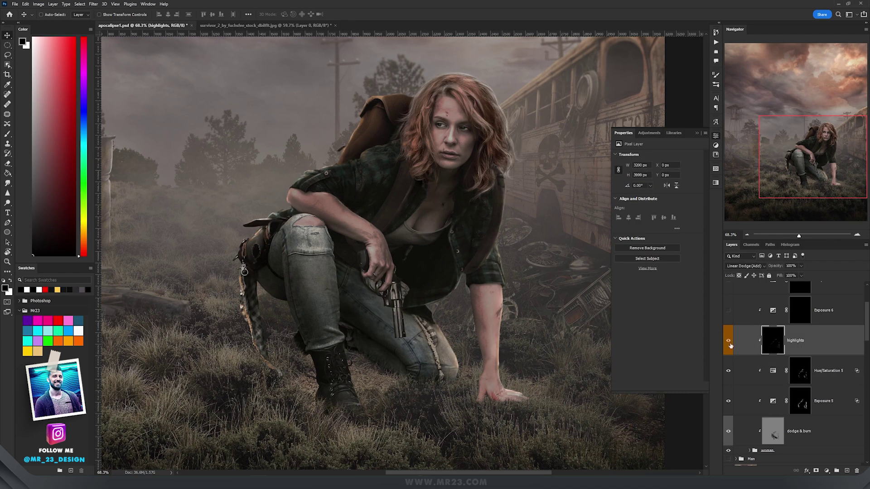
{"action": "left_click", "coordinate": [728, 341]}
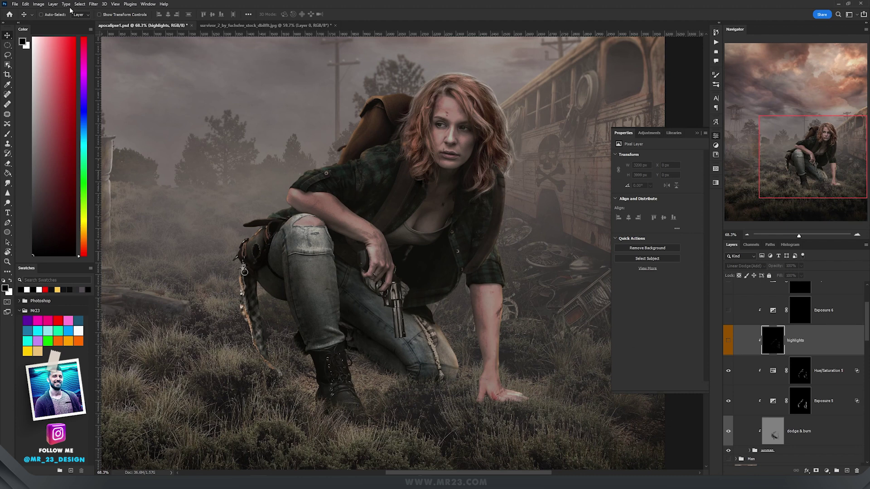
Step: Add a layer above the highlights layer, clipped to the layers below, in Linear Dodge (Add) mode and filled with neutral black
{"action": "left_click", "coordinate": [53, 4]}
{"action": "mouse_move", "coordinate": [68, 11]}
{"action": "left_click", "coordinate": [140, 11]}
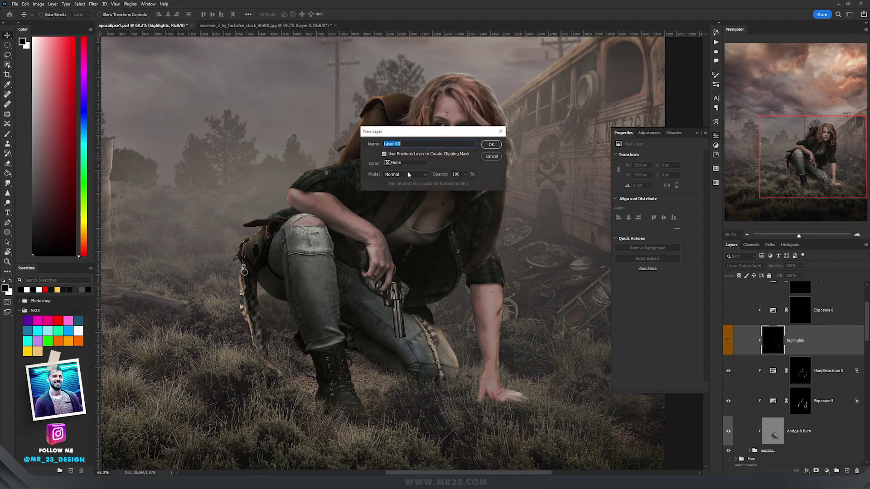
{"action": "left_click", "coordinate": [405, 175]}
{"action": "left_click", "coordinate": [415, 250]}
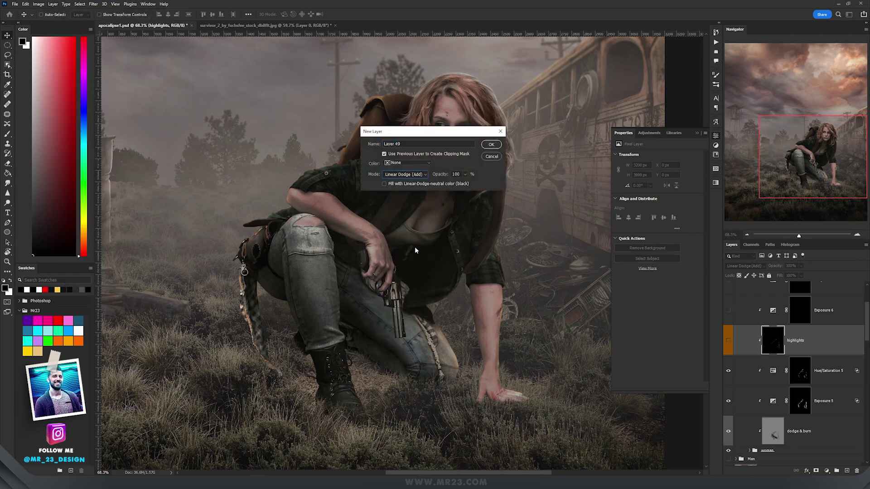
{"action": "left_click", "coordinate": [491, 144]}
Step: Sample the skin tone from the woman's supporting arm and paint a highlight along the forearm's outer edge at 10% flow
{"action": "key", "text": "b"}
{"action": "left_click_drag", "start_coordinate": [371, 169], "coordinate": [344, 174]}
{"action": "key", "text": "x"}
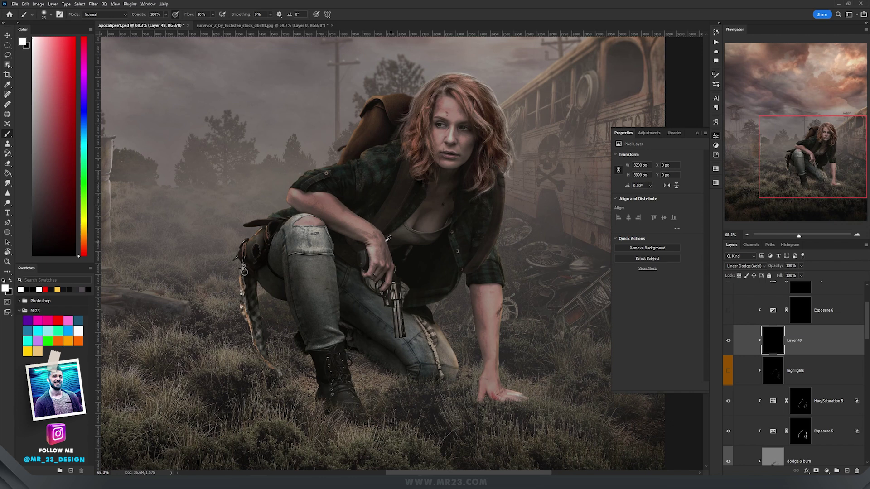
{"action": "left_click", "coordinate": [494, 299], "text": "alt"}
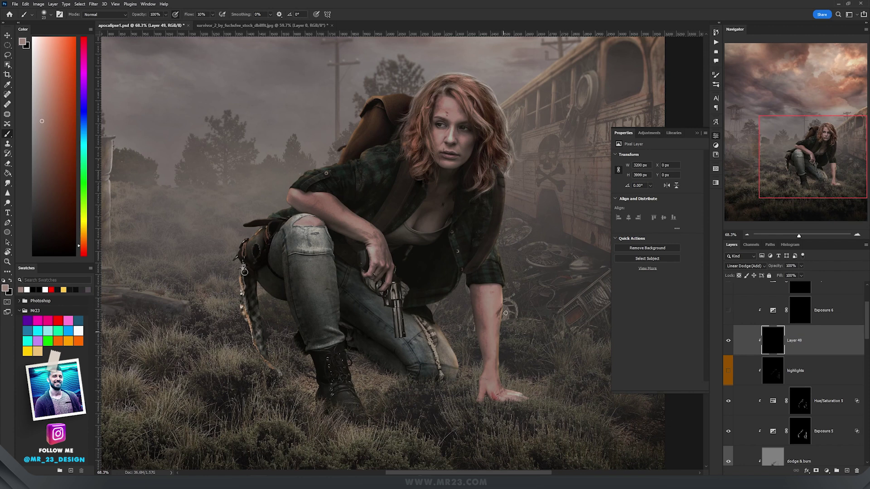
{"action": "left_click_drag", "start_coordinate": [502, 351], "coordinate": [499, 374]}
Step: Paint the sampled skin-tone highlight along the outer edge of the rolled shirt sleeve, using black to clean up the excess
{"action": "scroll", "coordinate": [509, 282], "scroll_direction": "up", "scroll_amount": 8}
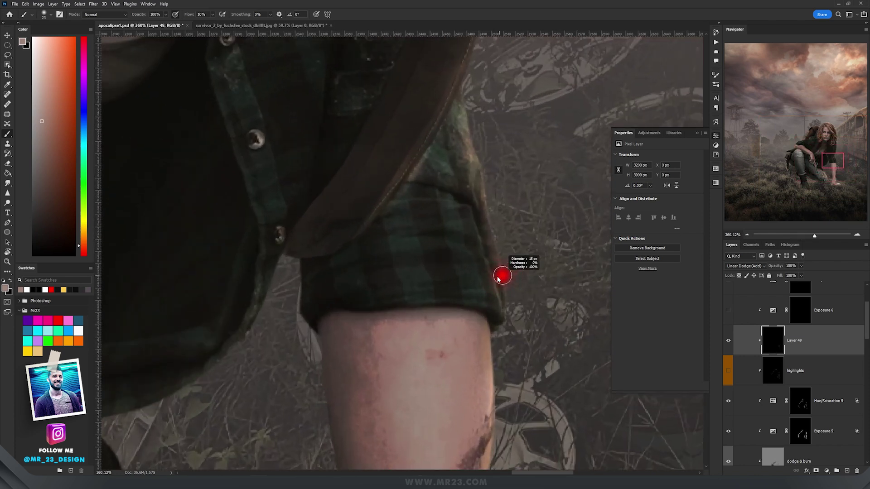
{"action": "mouse_move", "coordinate": [501, 330]}
{"action": "left_mouse_down"}
{"action": "mouse_move", "coordinate": [476, 312]}
{"action": "mouse_move", "coordinate": [429, 300]}
{"action": "mouse_move", "coordinate": [464, 306]}
{"action": "mouse_move", "coordinate": [501, 320]}
{"action": "mouse_move", "coordinate": [393, 305]}
{"action": "mouse_move", "coordinate": [481, 294]}
{"action": "mouse_move", "coordinate": [417, 301]}
{"action": "mouse_move", "coordinate": [528, 326]}
{"action": "mouse_move", "coordinate": [498, 312]}
{"action": "mouse_move", "coordinate": [473, 176]}
{"action": "mouse_move", "coordinate": [484, 185]}
{"action": "mouse_move", "coordinate": [442, 185]}
{"action": "mouse_move", "coordinate": [482, 194]}
{"action": "mouse_move", "coordinate": [458, 190]}
{"action": "left_mouse_up"}
{"action": "key", "text": "x"}
{"action": "left_click", "coordinate": [517, 319], "text": "alt"}
{"action": "key", "text": "x"}
{"action": "key", "text": "x"}
{"action": "key", "text": "x"}
{"action": "scroll", "coordinate": [503, 231], "scroll_direction": "down", "scroll_amount": 4}
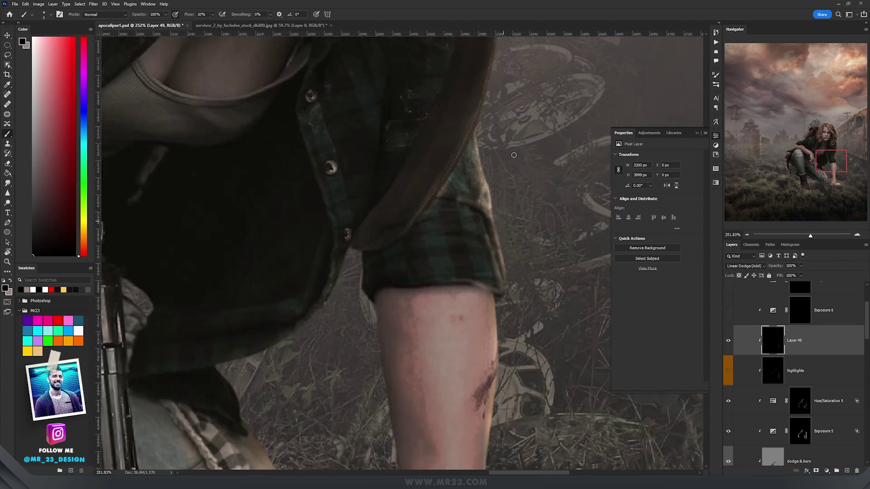
Step: Paint the same soft highlight along the outer edge of the backpack strap
{"action": "left_click_drag", "start_coordinate": [512, 154], "coordinate": [495, 293]}
{"action": "key", "text": "x"}
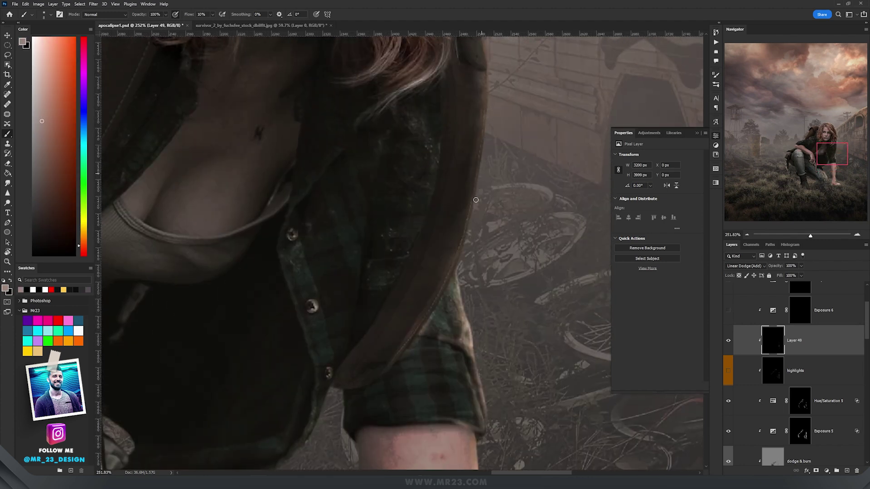
{"action": "left_click_drag", "start_coordinate": [464, 240], "coordinate": [454, 272]}
{"action": "left_click_drag", "start_coordinate": [475, 199], "coordinate": [484, 45]}
{"action": "mouse_move", "coordinate": [503, 124]}
{"action": "left_mouse_down"}
{"action": "mouse_move", "coordinate": [441, 146]}
{"action": "mouse_move", "coordinate": [410, 144]}
{"action": "left_mouse_up"}
{"action": "left_click_drag", "start_coordinate": [411, 143], "coordinate": [456, 234]}
{"action": "scroll", "coordinate": [303, 207], "scroll_direction": "up", "scroll_amount": 3}
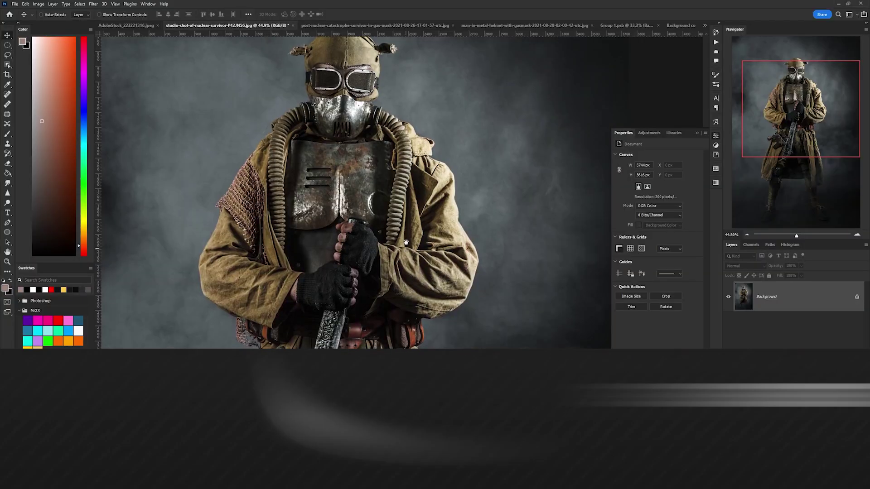
Step: Select the masked survivor in the studio-shot-of-nuclear-survivor image using Select Subject
{"action": "left_click_drag", "start_coordinate": [405, 247], "coordinate": [404, 228]}
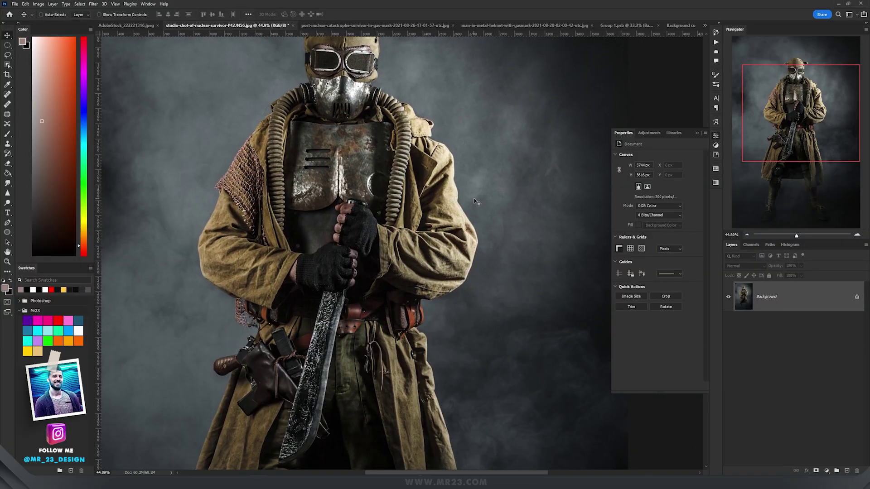
{"action": "scroll", "coordinate": [477, 202], "scroll_direction": "down", "scroll_amount": 3}
{"action": "left_click", "coordinate": [7, 65]}
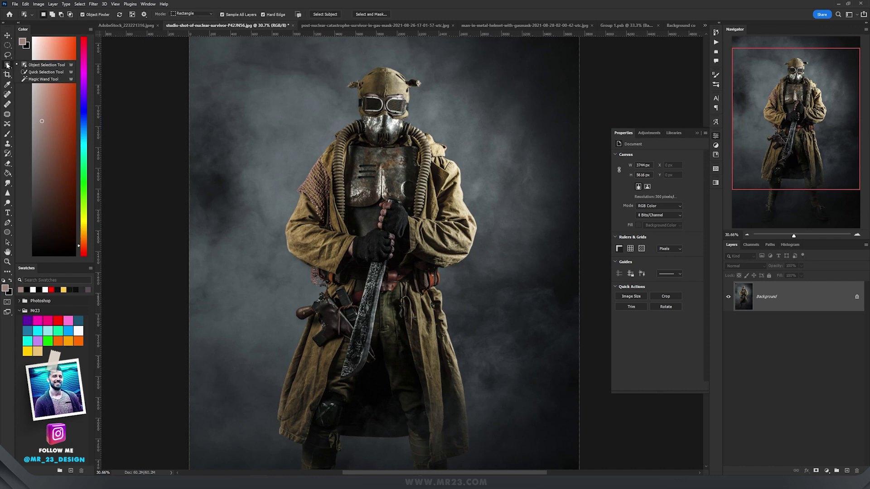
{"action": "scroll", "coordinate": [280, 141], "scroll_direction": "down", "scroll_amount": 2}
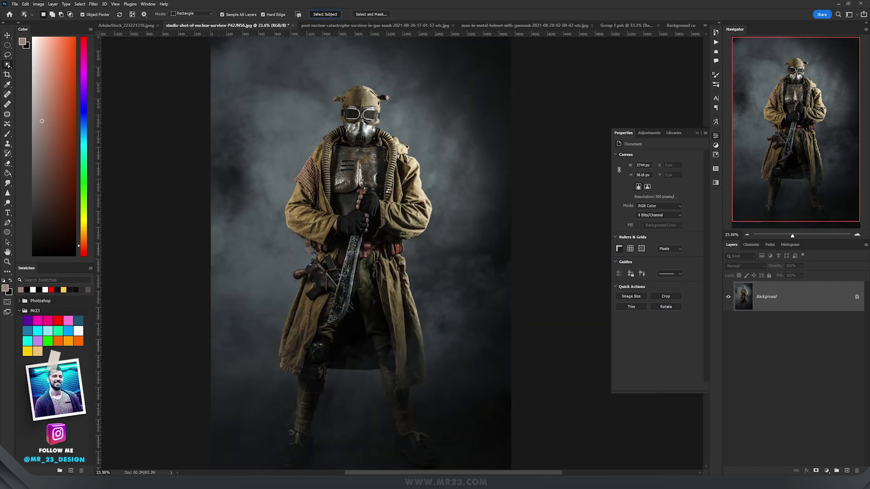
Step: Refine the survivor selection with the Lasso tool around the coat hem between the legs and the netting above the holster
{"action": "left_click", "coordinate": [7, 55]}
{"action": "scroll", "coordinate": [344, 292], "scroll_direction": "up", "scroll_amount": 8}
{"action": "left_click_drag", "start_coordinate": [392, 281], "coordinate": [344, 76]}
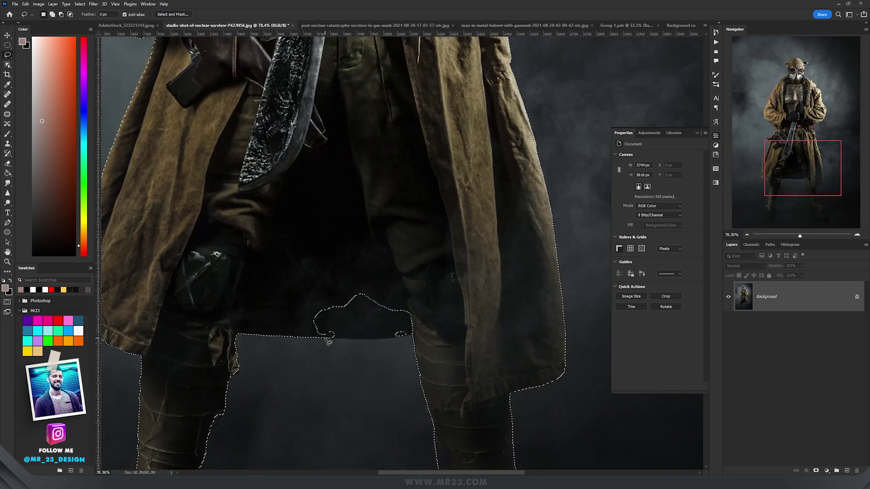
{"action": "mouse_move", "coordinate": [330, 338]}
{"action": "left_mouse_down"}
{"action": "mouse_move", "coordinate": [385, 344]}
{"action": "mouse_move", "coordinate": [421, 335]}
{"action": "mouse_move", "coordinate": [286, 278]}
{"action": "mouse_move", "coordinate": [309, 325]}
{"action": "mouse_move", "coordinate": [331, 334]}
{"action": "mouse_move", "coordinate": [312, 294]}
{"action": "left_mouse_up"}
{"action": "left_click_drag", "start_coordinate": [238, 250], "coordinate": [393, 332]}
{"action": "left_click_drag", "start_coordinate": [373, 277], "coordinate": [332, 416]}
{"action": "scroll", "coordinate": [304, 168], "scroll_direction": "up", "scroll_amount": 4}
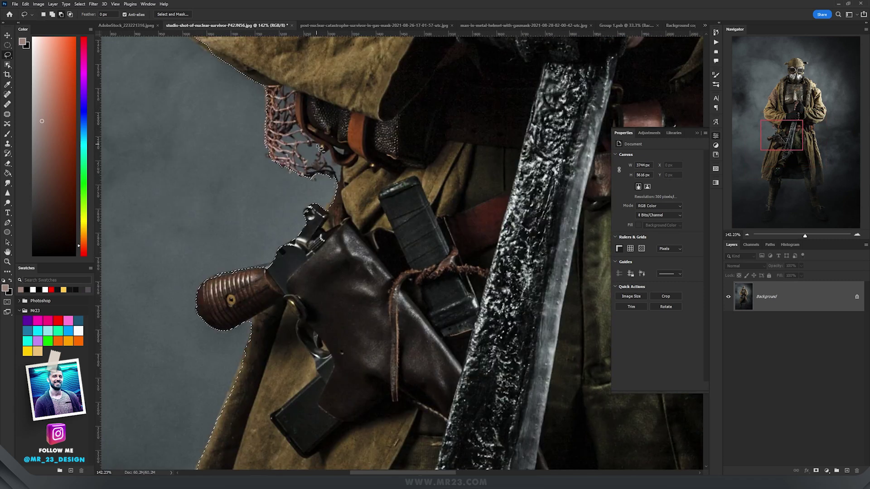
{"action": "mouse_move", "coordinate": [307, 161]}
{"action": "left_mouse_down"}
{"action": "mouse_move", "coordinate": [320, 147]}
{"action": "mouse_move", "coordinate": [340, 181]}
{"action": "mouse_move", "coordinate": [336, 148]}
{"action": "left_mouse_up"}
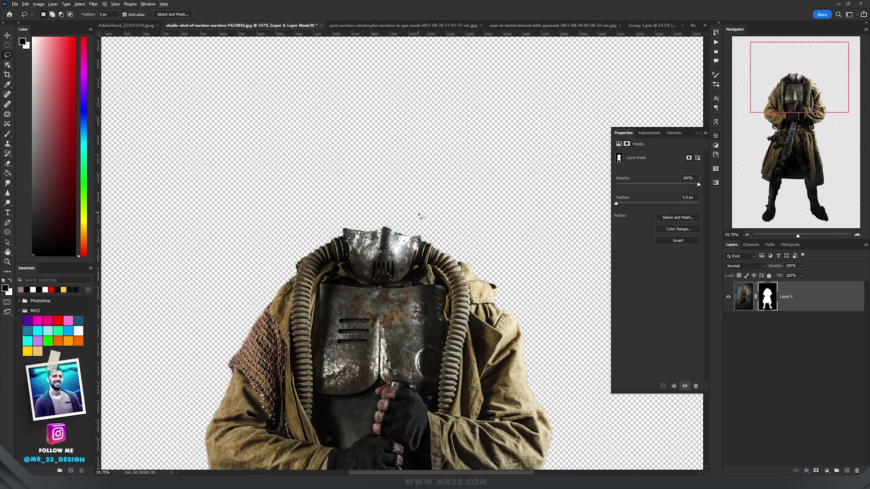
{"action": "scroll", "coordinate": [419, 215], "scroll_direction": "down", "scroll_amount": 5}
{"action": "left_click_drag", "start_coordinate": [425, 263], "coordinate": [416, 149]}
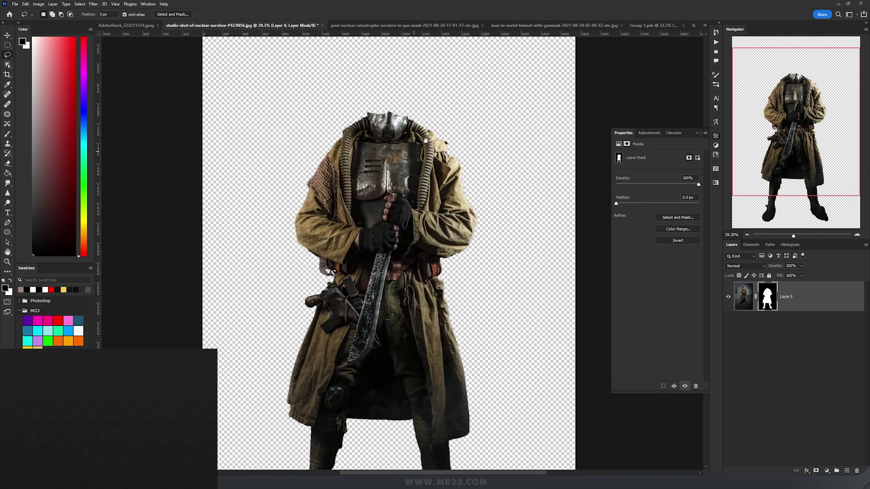
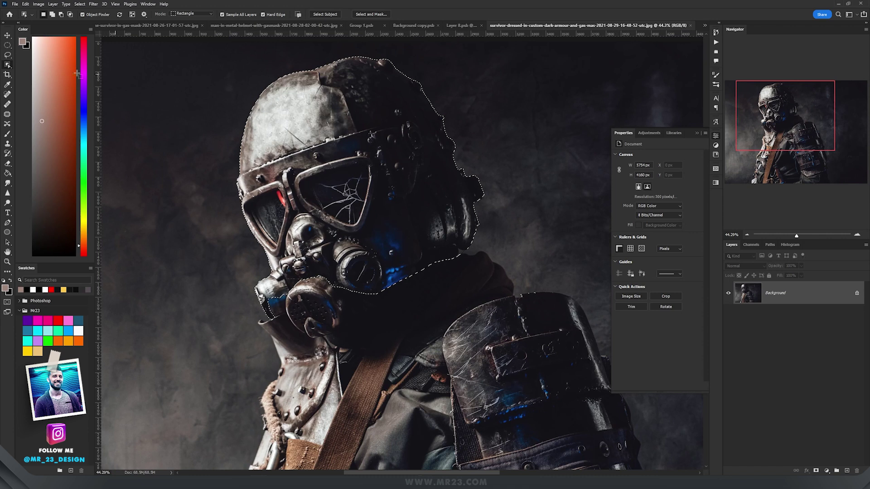
Step: Add the gas mask's lower filter to the helmet selection with the Lasso tool and turn the selection into a layer mask
{"action": "key", "text": "l"}
{"action": "mouse_move", "coordinate": [275, 313]}
{"action": "left_mouse_down"}
{"action": "mouse_move", "coordinate": [299, 335]}
{"action": "mouse_move", "coordinate": [338, 339]}
{"action": "mouse_move", "coordinate": [351, 305]}
{"action": "mouse_move", "coordinate": [411, 289]}
{"action": "mouse_move", "coordinate": [424, 251]}
{"action": "mouse_move", "coordinate": [329, 308]}
{"action": "left_mouse_up"}
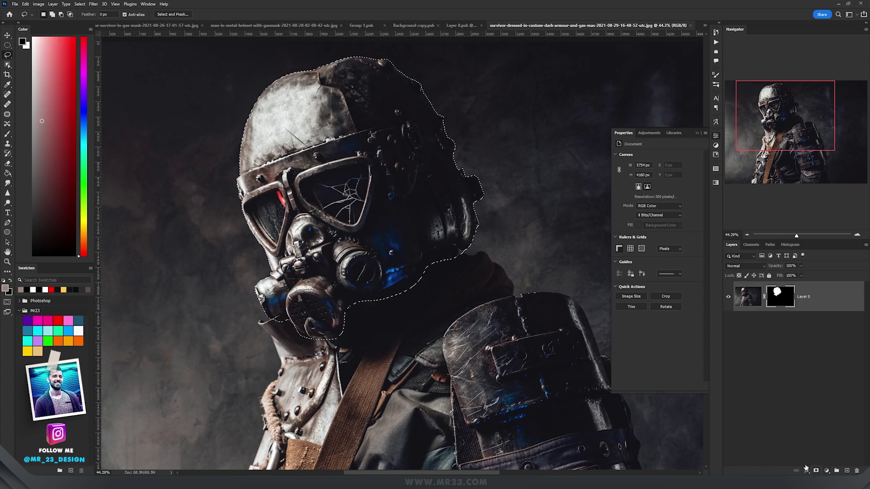
{"action": "left_click", "coordinate": [816, 471]}
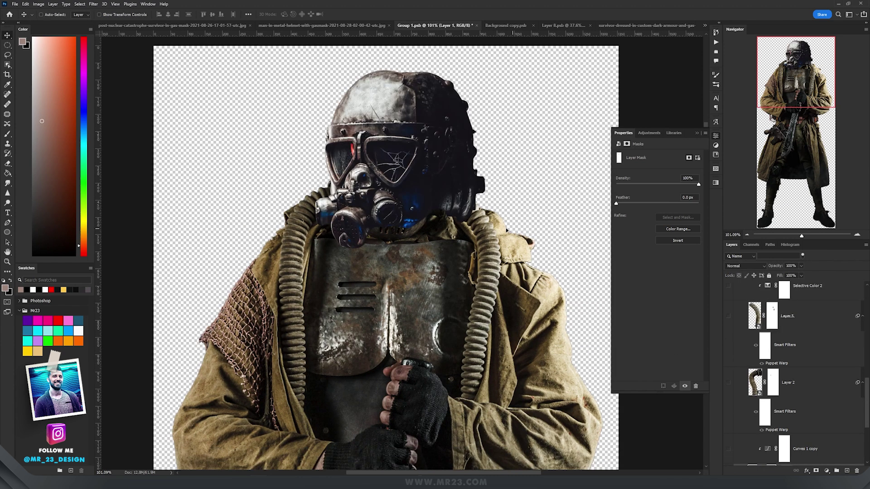
Step: Sketch orange-red guide strokes on a new layer in Group 1.psb, linking the gas mask's side filters to the coat's hoses
{"action": "scroll", "coordinate": [503, 227], "scroll_direction": "up", "scroll_amount": 2}
{"action": "scroll", "coordinate": [503, 227], "scroll_direction": "down", "scroll_amount": 2}
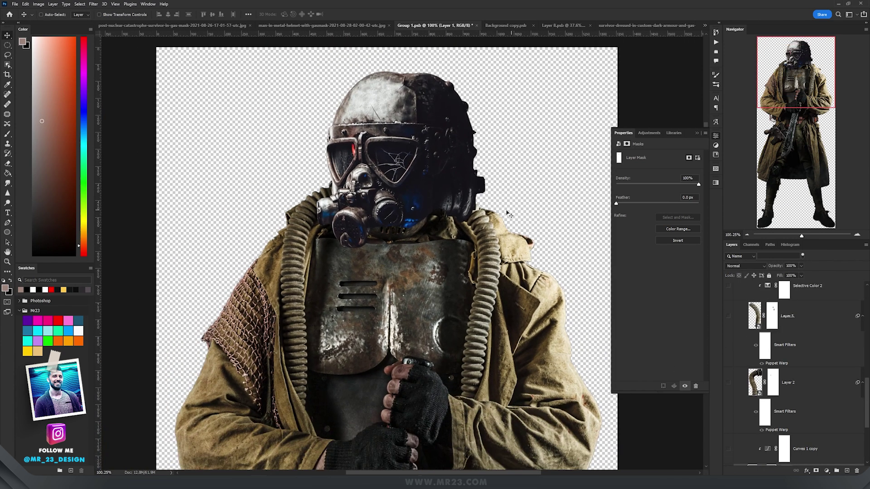
{"action": "scroll", "coordinate": [778, 344], "scroll_direction": "up", "scroll_amount": 5}
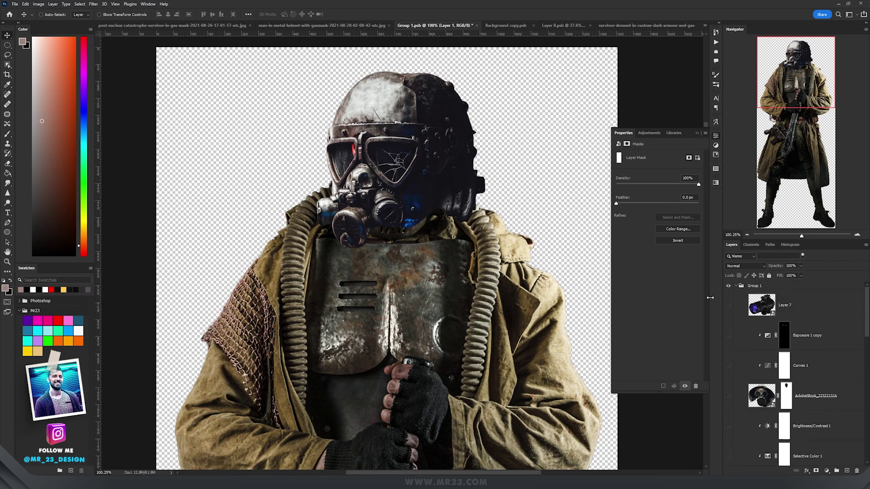
{"action": "scroll", "coordinate": [445, 255], "scroll_direction": "up", "scroll_amount": 3}
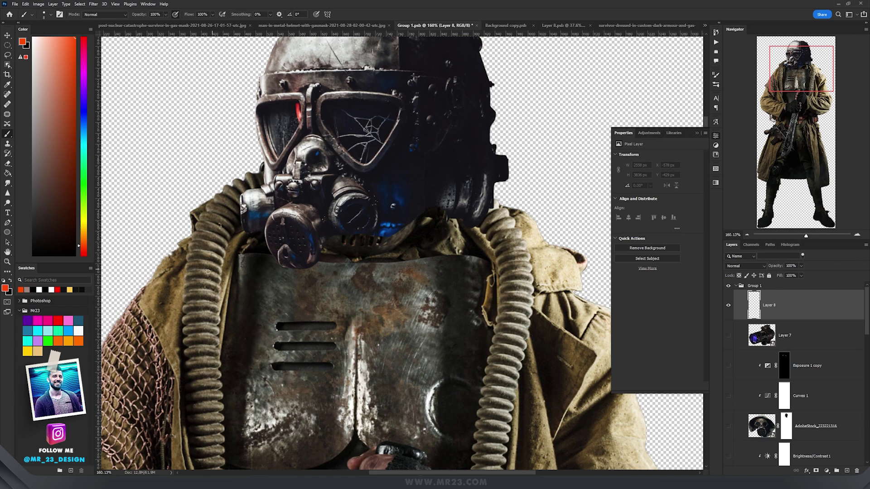
{"action": "mouse_move", "coordinate": [193, 310]}
{"action": "left_mouse_down"}
{"action": "mouse_move", "coordinate": [195, 268]}
{"action": "mouse_move", "coordinate": [210, 234]}
{"action": "mouse_move", "coordinate": [250, 220]}
{"action": "left_mouse_up"}
{"action": "mouse_move", "coordinate": [351, 217]}
{"action": "left_mouse_down"}
{"action": "mouse_move", "coordinate": [450, 207]}
{"action": "mouse_move", "coordinate": [505, 228]}
{"action": "mouse_move", "coordinate": [448, 219]}
{"action": "left_mouse_up"}
{"action": "scroll", "coordinate": [461, 230], "scroll_direction": "down", "scroll_amount": 5}
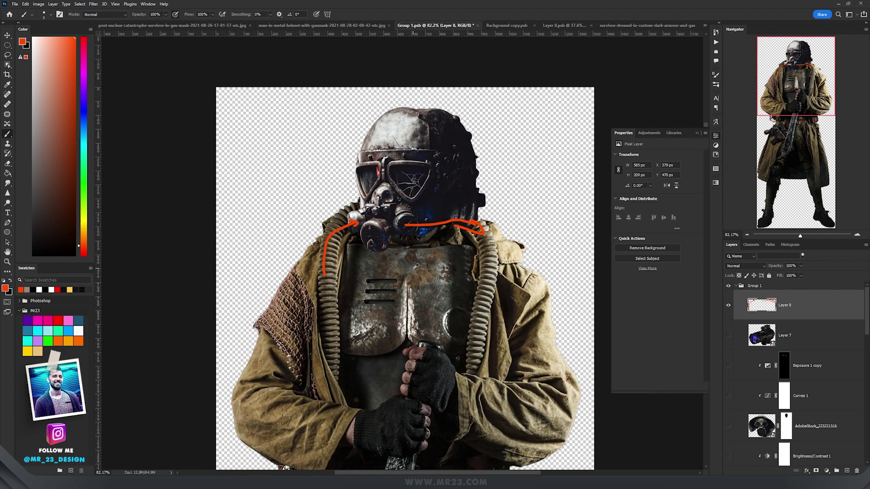
{"action": "scroll", "coordinate": [415, 267], "scroll_direction": "up", "scroll_amount": 3}
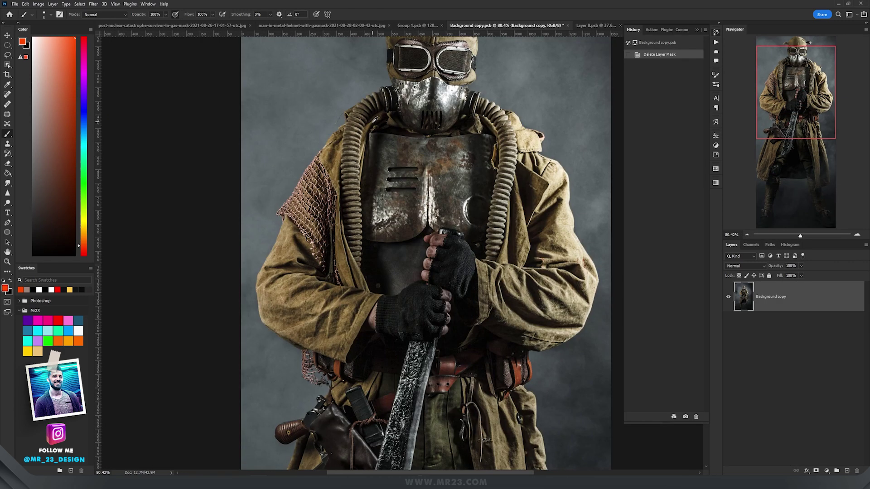
Step: Trace the ribbed outer edge of the hose beside the metal face mask in Background copy.psb with a Pen tool path
{"action": "scroll", "coordinate": [391, 212], "scroll_direction": "up", "scroll_amount": 6}
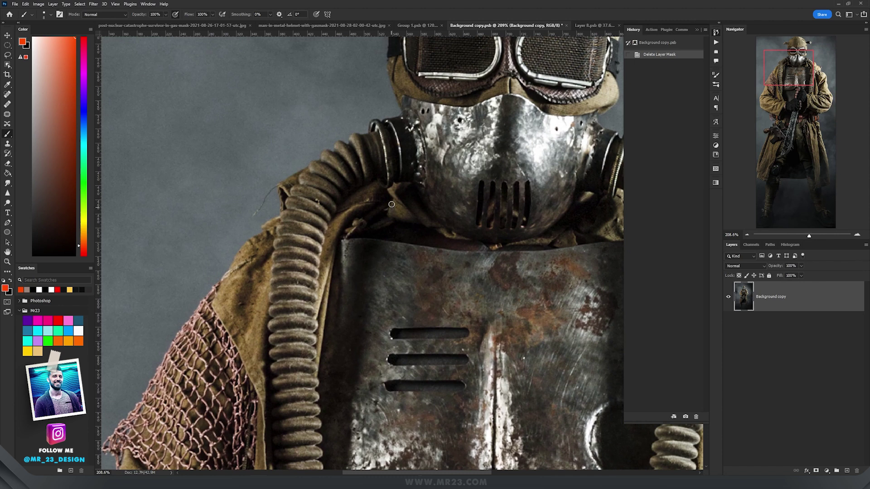
{"action": "key", "text": "p"}
{"action": "left_click", "coordinate": [403, 117]}
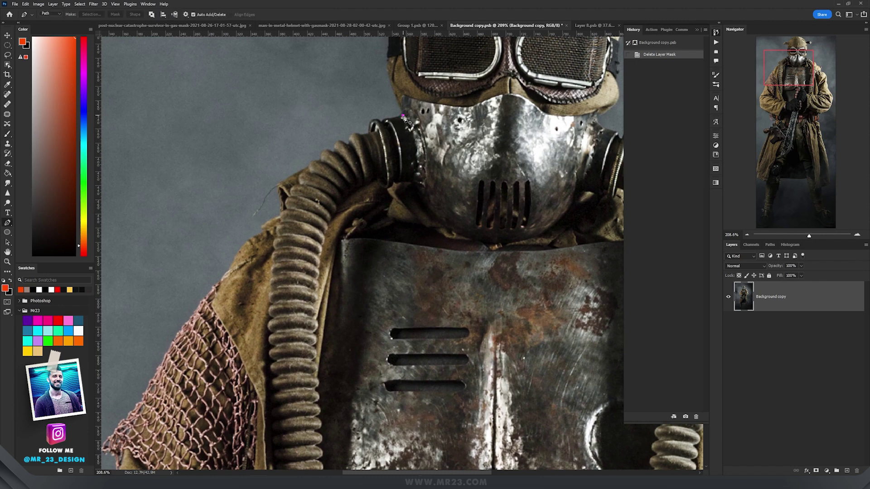
{"action": "left_click", "coordinate": [374, 122]}
{"action": "left_click", "coordinate": [370, 130]}
{"action": "left_click", "coordinate": [364, 135]}
{"action": "left_click", "coordinate": [354, 131]}
{"action": "left_click", "coordinate": [349, 141]}
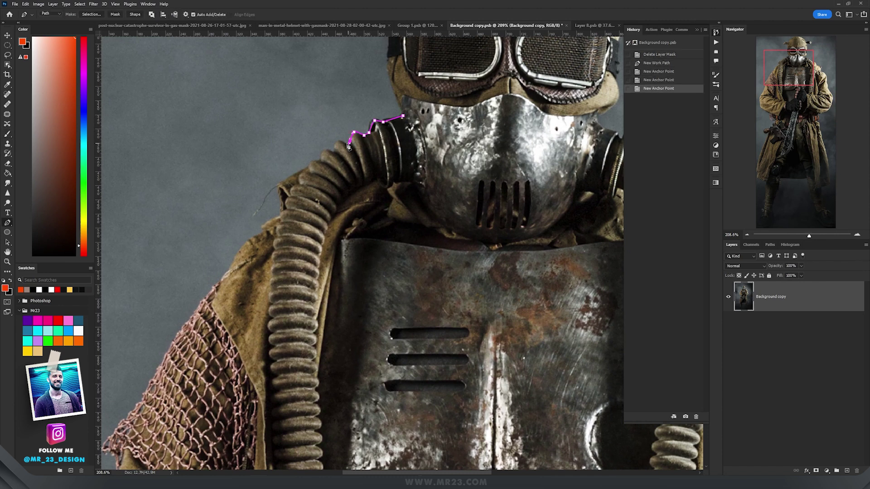
{"action": "left_click", "coordinate": [343, 144]}
{"action": "left_click", "coordinate": [339, 138]}
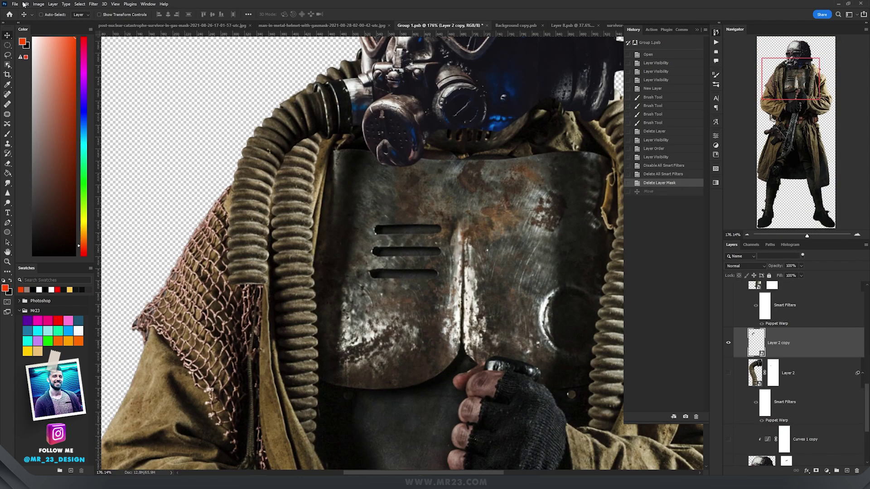
Step: Bend the Layer 2 copy hose with four Puppet Warp pins so it runs from the gas mask filter onto the chest hose
{"action": "left_click", "coordinate": [24, 4]}
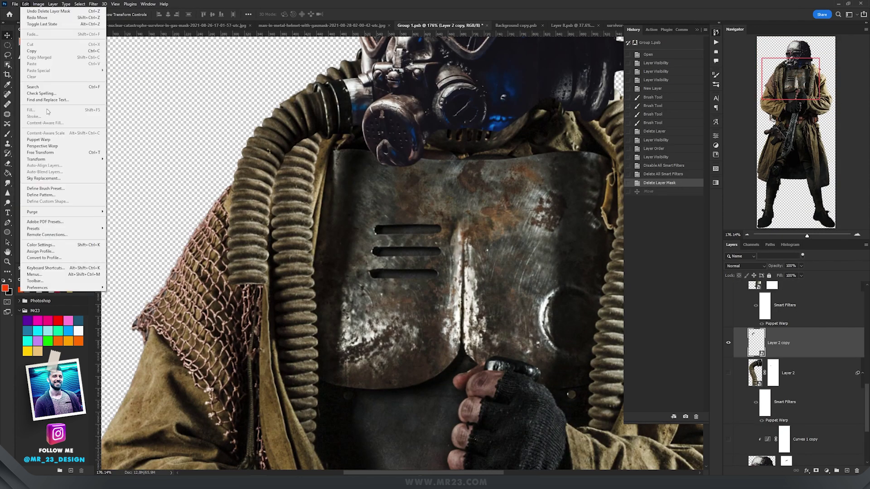
{"action": "left_click", "coordinate": [46, 140]}
{"action": "left_click", "coordinate": [323, 105]}
{"action": "left_click", "coordinate": [274, 130]}
{"action": "left_click", "coordinate": [256, 197]}
{"action": "left_click", "coordinate": [253, 271]}
{"action": "left_click_drag", "start_coordinate": [253, 271], "coordinate": [293, 268]}
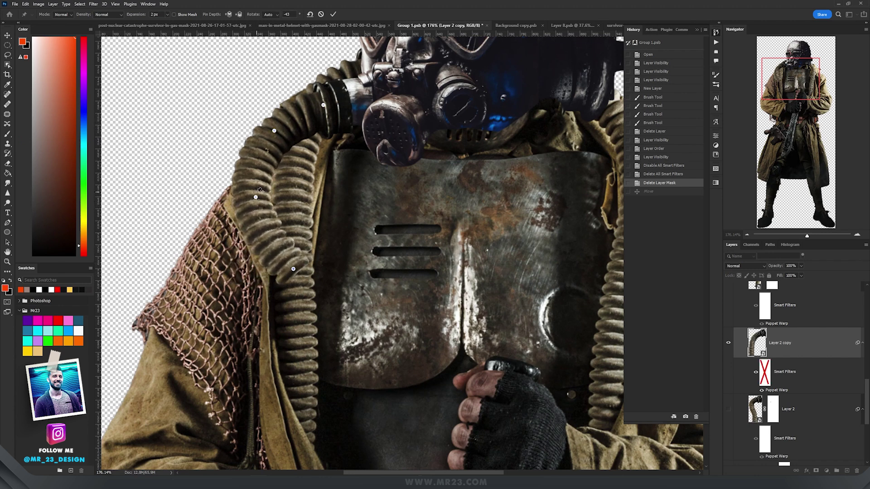
{"action": "left_click_drag", "start_coordinate": [257, 196], "coordinate": [298, 195]}
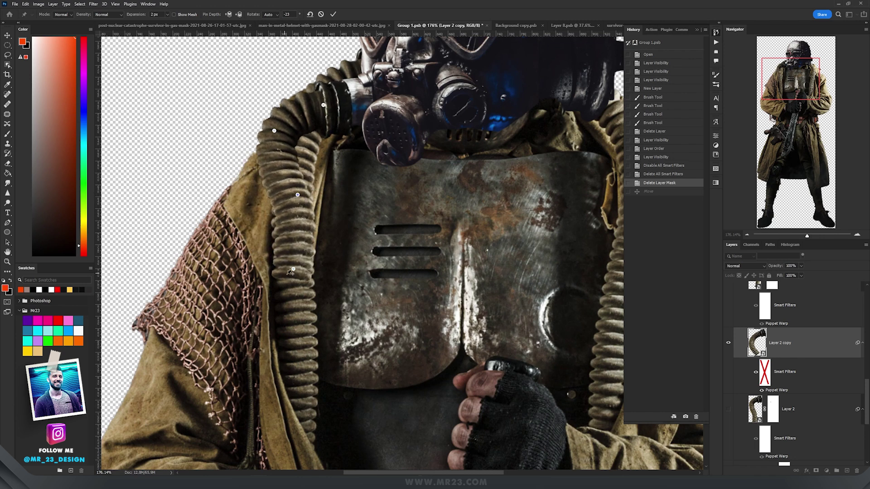
{"action": "mouse_move", "coordinate": [293, 269]}
{"action": "left_mouse_down"}
{"action": "mouse_move", "coordinate": [310, 258]}
{"action": "mouse_move", "coordinate": [295, 272]}
{"action": "left_mouse_up"}
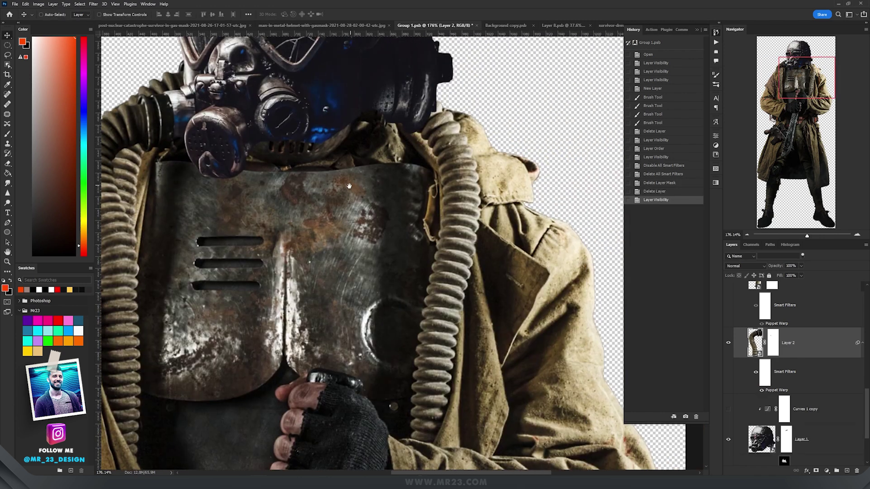
{"action": "left_click_drag", "start_coordinate": [359, 188], "coordinate": [380, 213]}
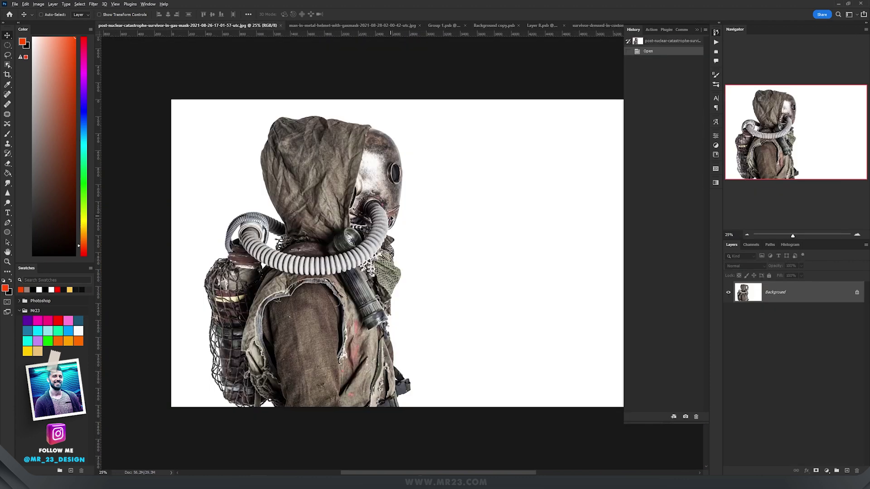
Step: Trace the grey breathing hose in the hooded gas-mask survivor image with the Pen tool, starting where it joins the mask
{"action": "scroll", "coordinate": [308, 203], "scroll_direction": "up", "scroll_amount": 6}
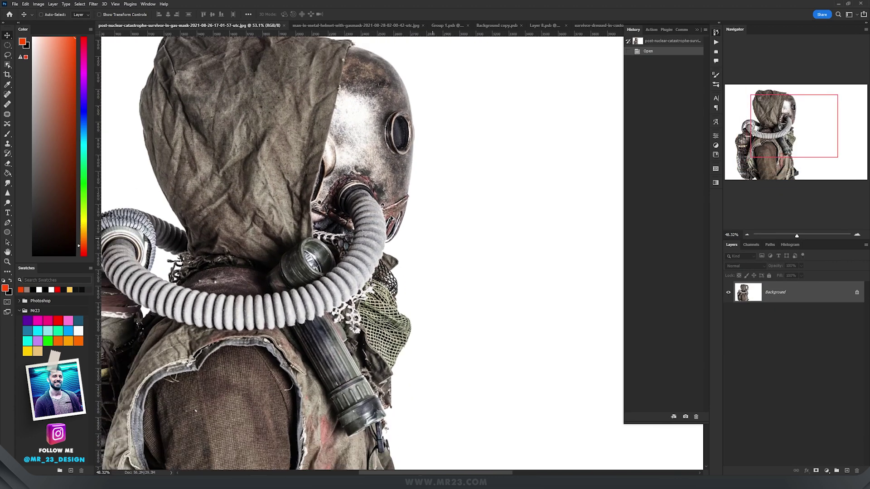
{"action": "scroll", "coordinate": [308, 203], "scroll_direction": "up", "scroll_amount": 3}
{"action": "key", "text": "p"}
{"action": "left_click", "coordinate": [375, 205]}
{"action": "left_click", "coordinate": [388, 180]}
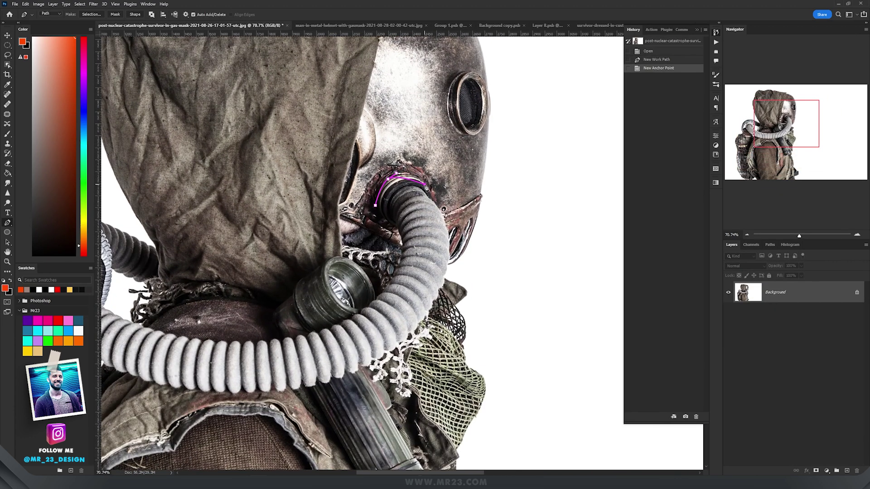
{"action": "left_click", "coordinate": [424, 185]}
{"action": "left_click", "coordinate": [443, 214]}
{"action": "left_click", "coordinate": [450, 240]}
{"action": "left_click", "coordinate": [445, 275]}
{"action": "left_click", "coordinate": [441, 285]}
{"action": "left_click", "coordinate": [428, 311]}
{"action": "left_click", "coordinate": [410, 334]}
{"action": "left_click", "coordinate": [393, 354]}
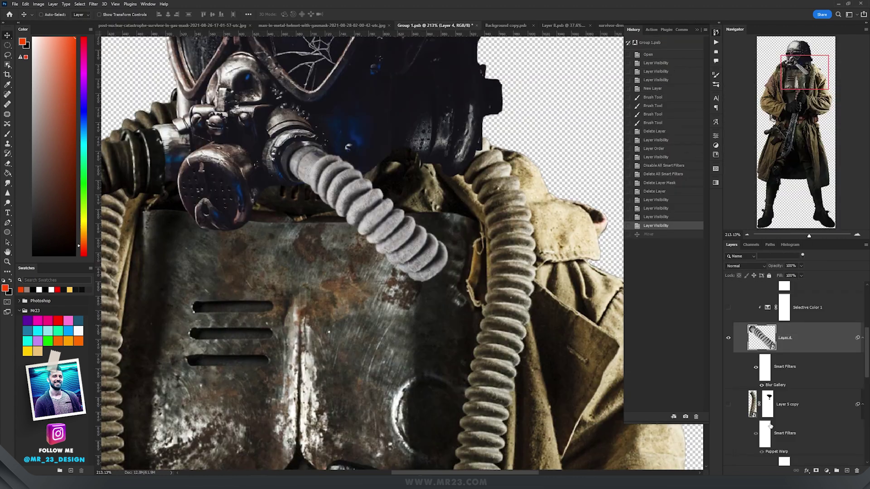
Step: Show the two hose layers Layer 5 copy and Layer 5 in Group 1.psb and check how they connect to the gas mask
{"action": "scroll", "coordinate": [808, 417], "scroll_direction": "down", "scroll_amount": 2}
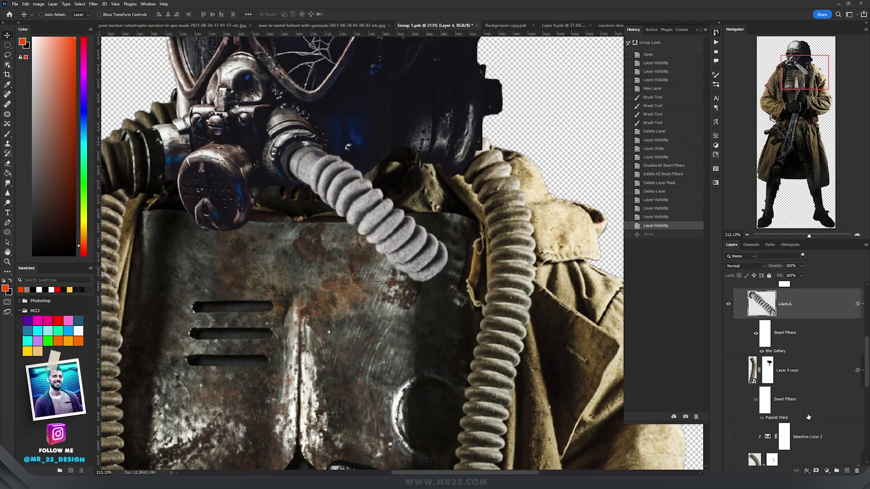
{"action": "left_click", "coordinate": [727, 370]}
{"action": "scroll", "coordinate": [727, 371], "scroll_direction": "down", "scroll_amount": 1}
{"action": "left_click", "coordinate": [728, 441]}
{"action": "scroll", "coordinate": [492, 308], "scroll_direction": "down", "scroll_amount": 5}
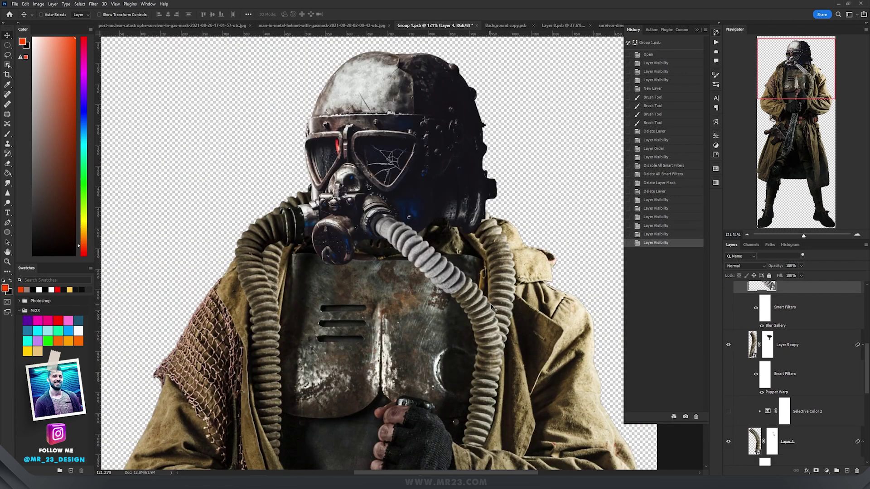
{"action": "scroll", "coordinate": [484, 337], "scroll_direction": "down", "scroll_amount": 3}
{"action": "scroll", "coordinate": [482, 317], "scroll_direction": "up", "scroll_amount": 3}
{"action": "scroll", "coordinate": [497, 271], "scroll_direction": "down", "scroll_amount": 1}
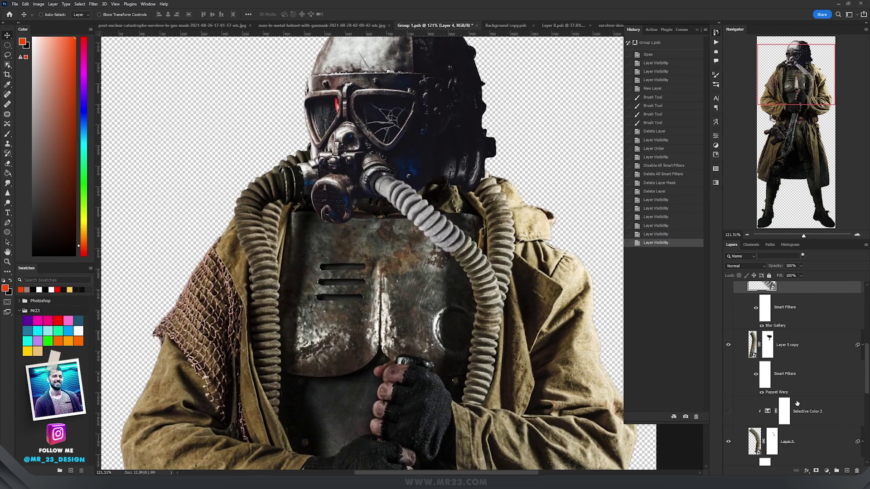
{"action": "scroll", "coordinate": [528, 249], "scroll_direction": "up", "scroll_amount": 5}
Step: Show the clipped Layer 6 and the Exposure 1 adjustment above the Background copy figure, and review the exposure settings
{"action": "scroll", "coordinate": [845, 390], "scroll_direction": "down", "scroll_amount": 10}
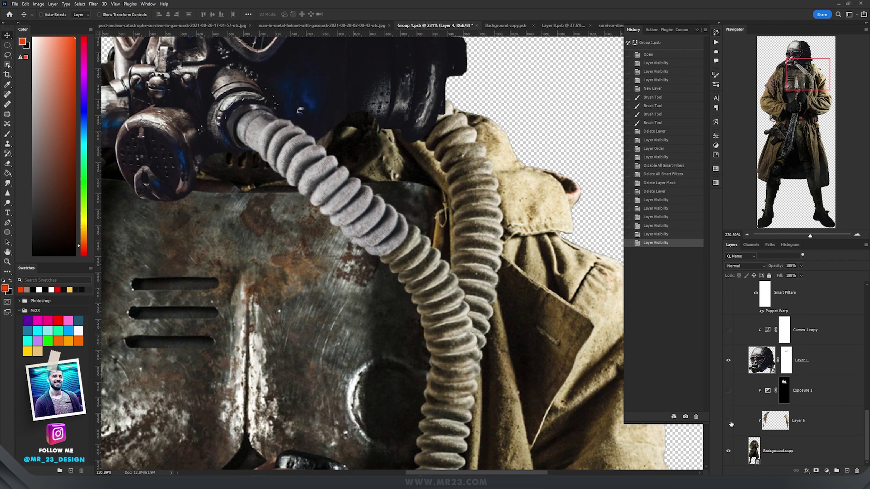
{"action": "left_click", "coordinate": [730, 422]}
{"action": "scroll", "coordinate": [447, 236], "scroll_direction": "down", "scroll_amount": 10}
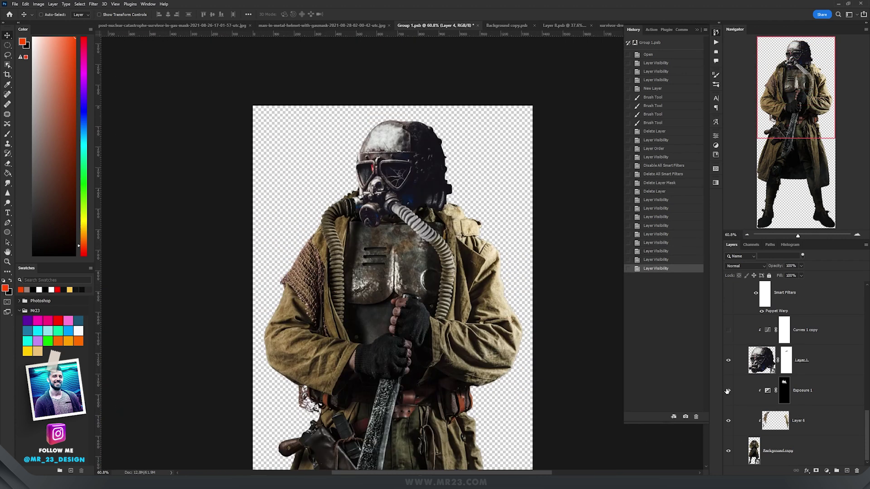
{"action": "left_click", "coordinate": [727, 390]}
{"action": "left_click", "coordinate": [767, 390]}
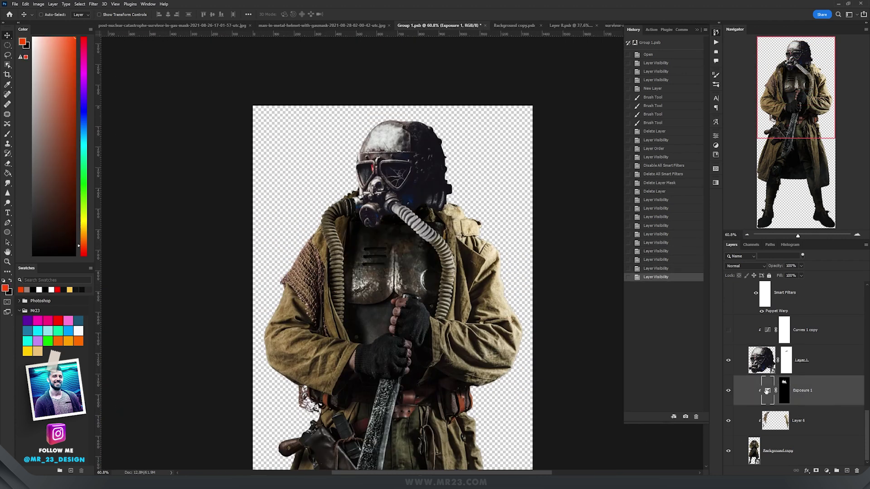
{"action": "double_click", "coordinate": [767, 390]}
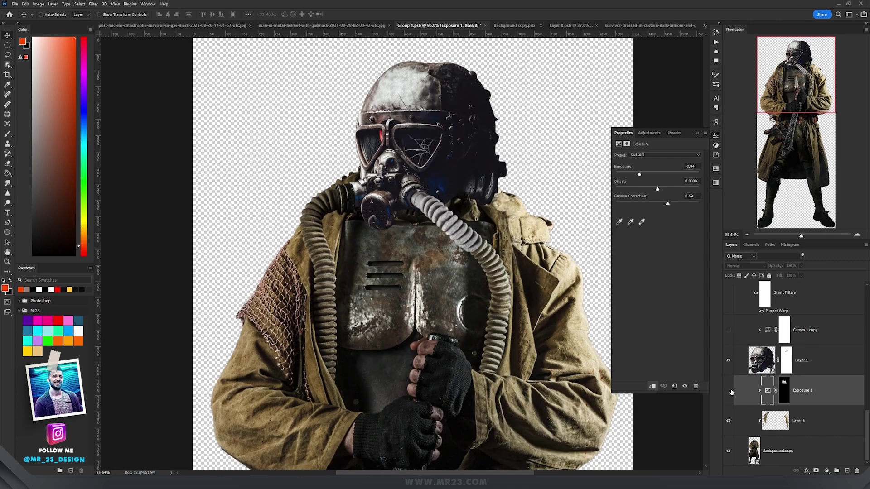
{"action": "left_click", "coordinate": [730, 392]}
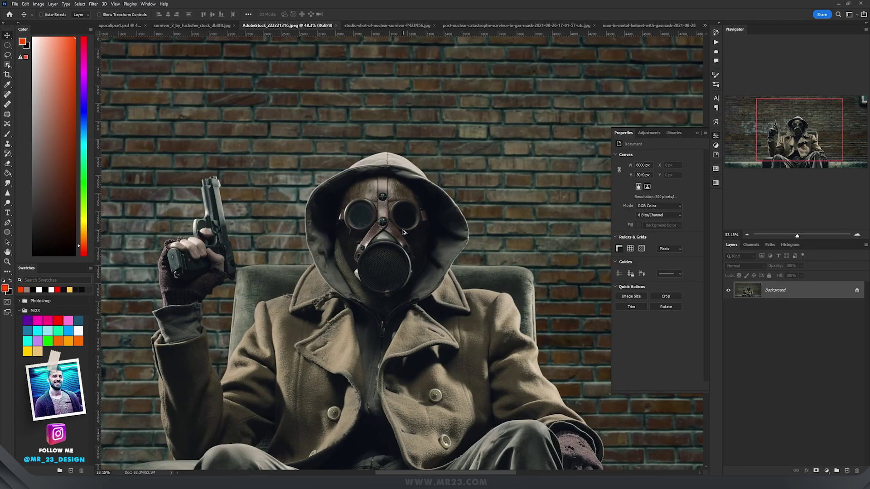
Step: Start tracing the hood in AdobeStock_223221316.jpeg with the Pen tool, from the coat collar up along its outer edge
{"action": "scroll", "coordinate": [402, 199], "scroll_direction": "up", "scroll_amount": 5}
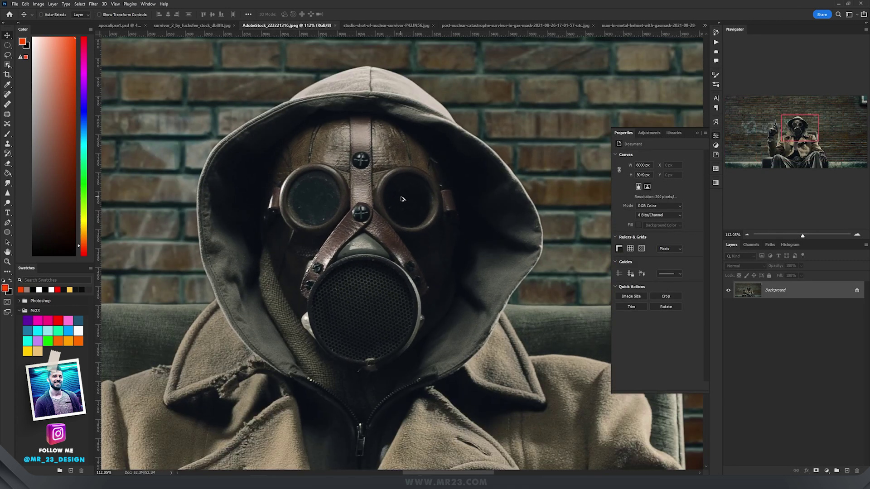
{"action": "scroll", "coordinate": [394, 169], "scroll_direction": "down", "scroll_amount": 2}
{"action": "key", "text": "p"}
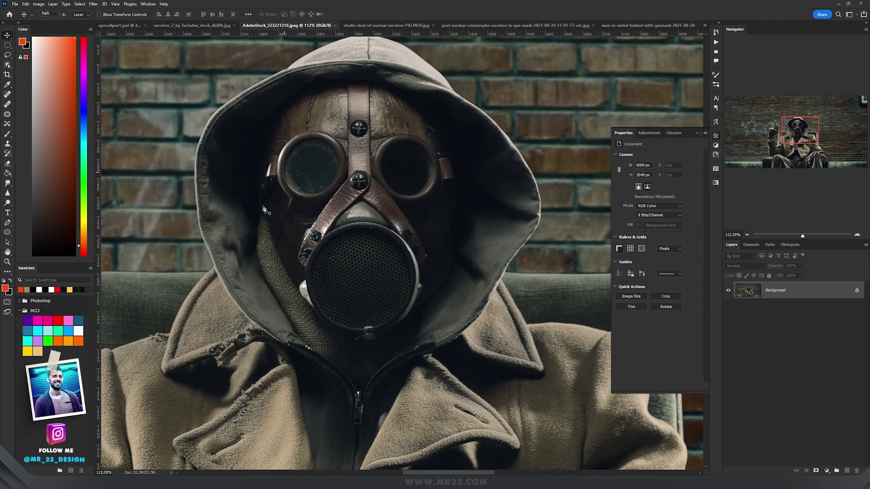
{"action": "left_click", "coordinate": [253, 325]}
{"action": "left_click", "coordinate": [206, 245]}
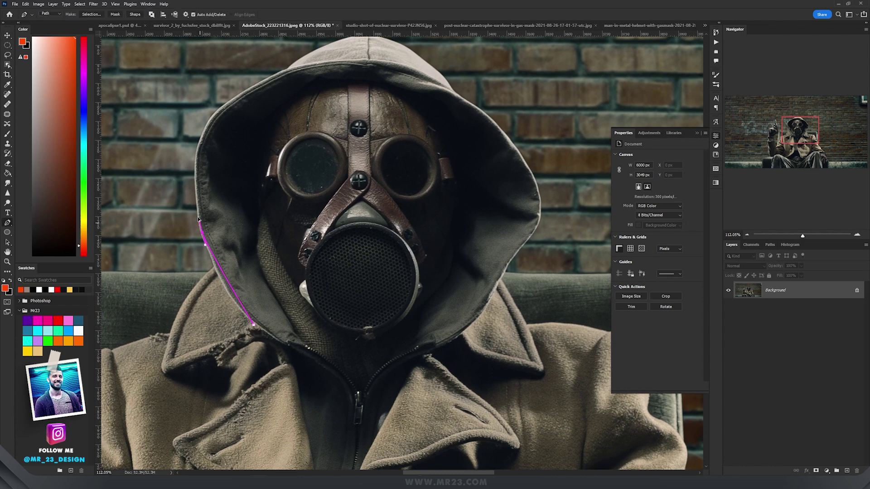
{"action": "left_click_drag", "start_coordinate": [198, 219], "coordinate": [198, 215]}
{"action": "left_click_drag", "start_coordinate": [197, 138], "coordinate": [206, 121]}
{"action": "left_click_drag", "start_coordinate": [243, 96], "coordinate": [301, 63]}
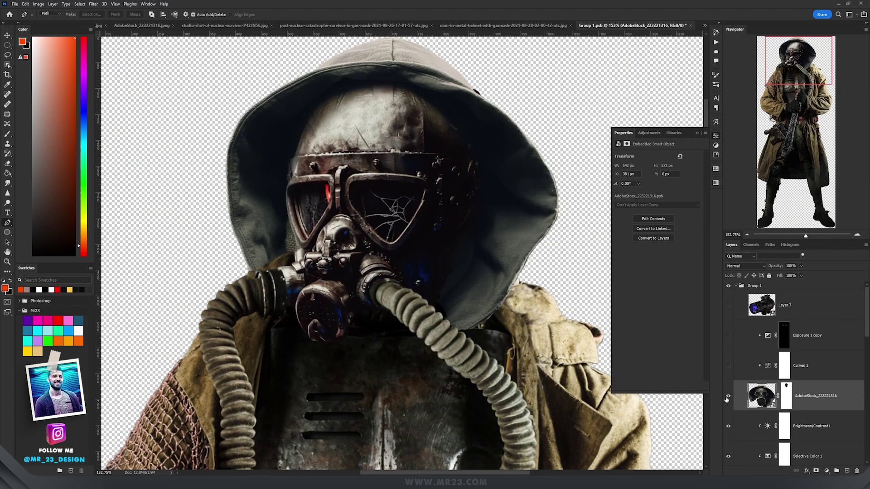
Step: Compare the figure in Group 1.psb with and without the hood layer AdobeStock_223221316
{"action": "left_click", "coordinate": [727, 397]}
{"action": "left_click", "coordinate": [727, 398]}
{"action": "key", "text": "v"}
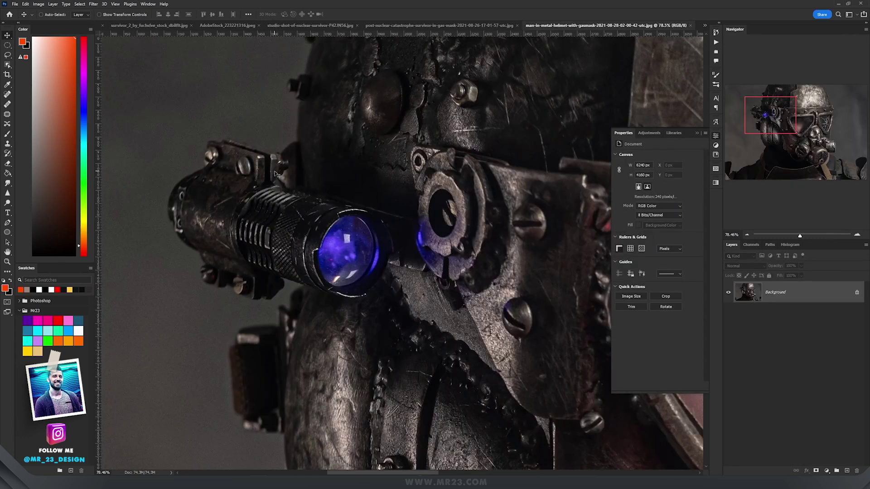
Step: Trace the flashlight's rear edge in the metal helmet photo, and position the Layer 7 flashlight beside the cracked goggle lens in Group 1.psb
{"action": "left_click", "coordinate": [217, 146]}
{"action": "left_click", "coordinate": [201, 163]}
{"action": "left_click", "coordinate": [176, 181]}
{"action": "left_click", "coordinate": [170, 208]}
{"action": "left_click", "coordinate": [179, 229]}
{"action": "left_click", "coordinate": [195, 247]}
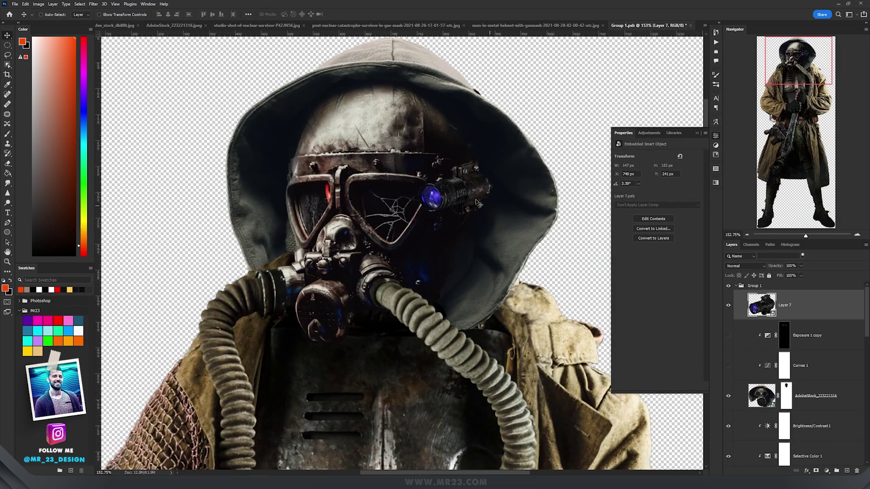
{"action": "left_click_drag", "start_coordinate": [478, 202], "coordinate": [474, 197]}
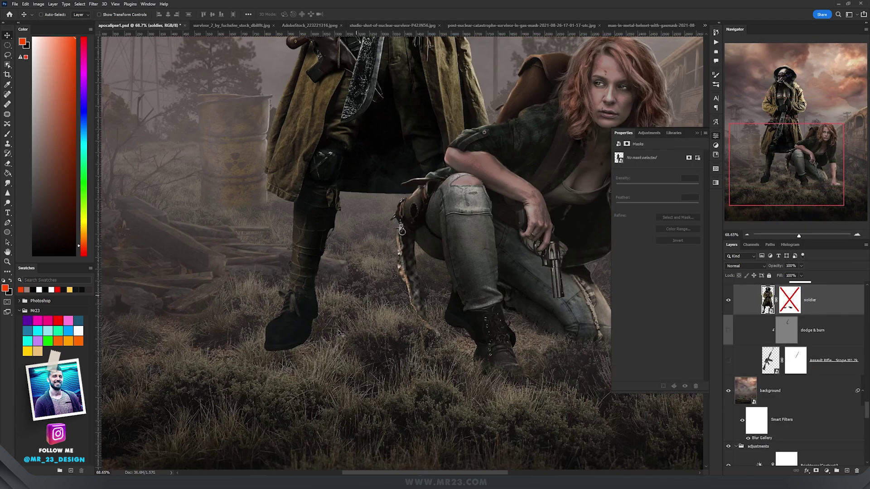
Step: Re-enable the soldier layer's mask in apocalipse1.psd to blend the boots into the grass
{"action": "scroll", "coordinate": [354, 342], "scroll_direction": "up", "scroll_amount": 2}
{"action": "left_click", "coordinate": [784, 305], "text": "shift"}
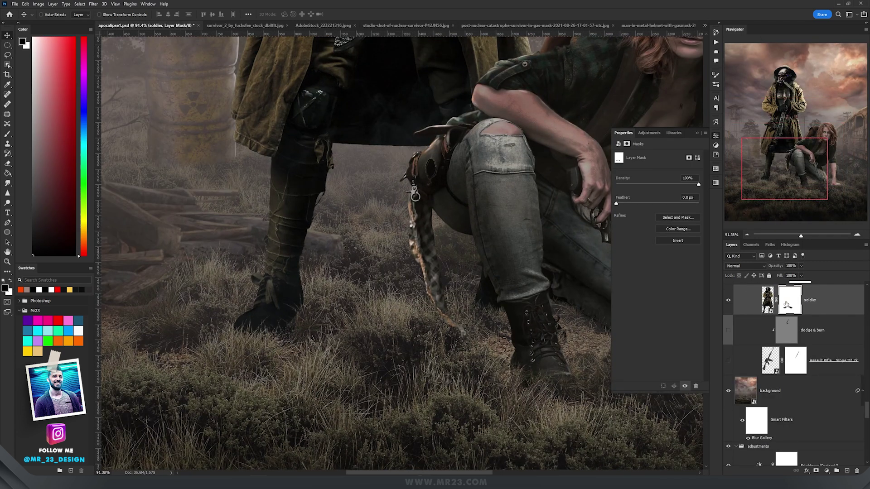
{"action": "left_click_drag", "start_coordinate": [384, 240], "coordinate": [441, 259]}
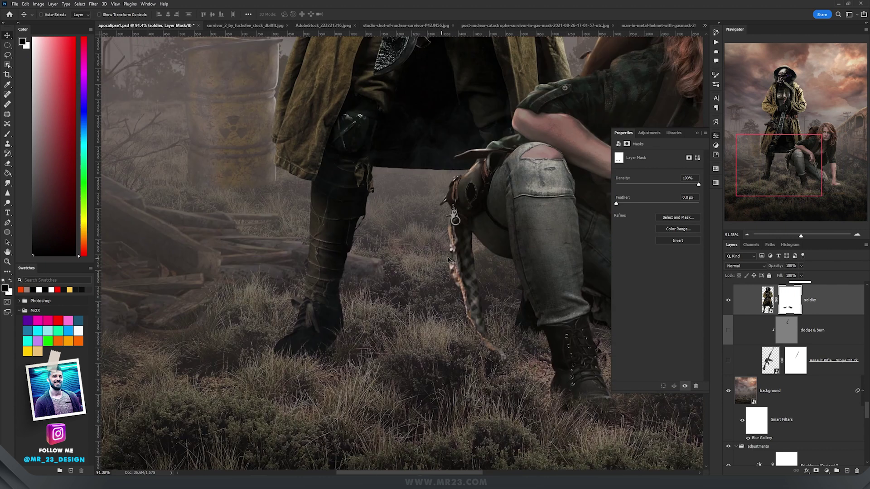
{"action": "scroll", "coordinate": [463, 255], "scroll_direction": "down", "scroll_amount": 4}
{"action": "left_click_drag", "start_coordinate": [453, 166], "coordinate": [345, 346]}
{"action": "left_click_drag", "start_coordinate": [353, 185], "coordinate": [345, 345]}
Step: Show the assault rifle layer behind the soldier together with its clipped dodge & burn layer
{"action": "left_click", "coordinate": [769, 362]}
{"action": "left_click", "coordinate": [728, 360]}
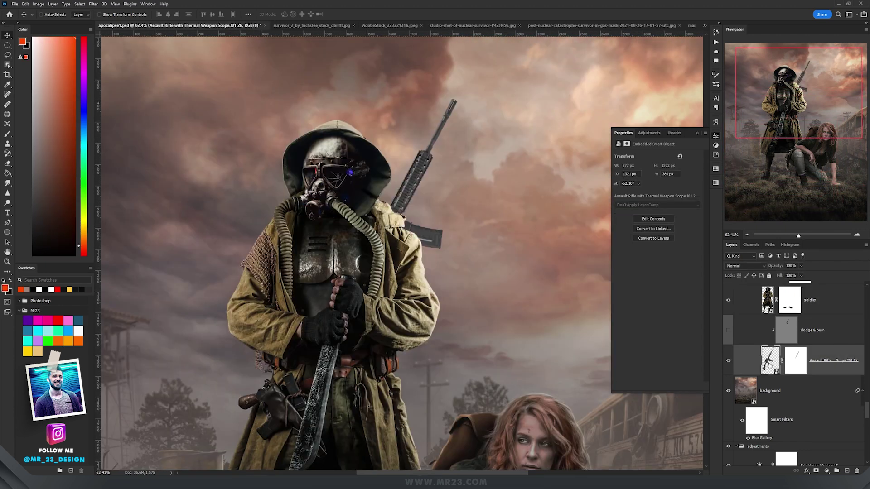
{"action": "left_click", "coordinate": [729, 330]}
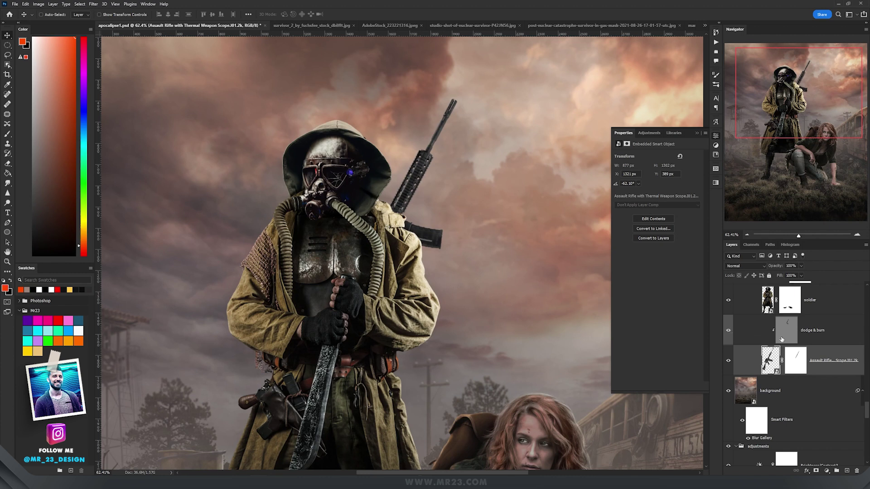
{"action": "left_click", "coordinate": [787, 339]}
{"action": "scroll", "coordinate": [482, 273], "scroll_direction": "down", "scroll_amount": 2}
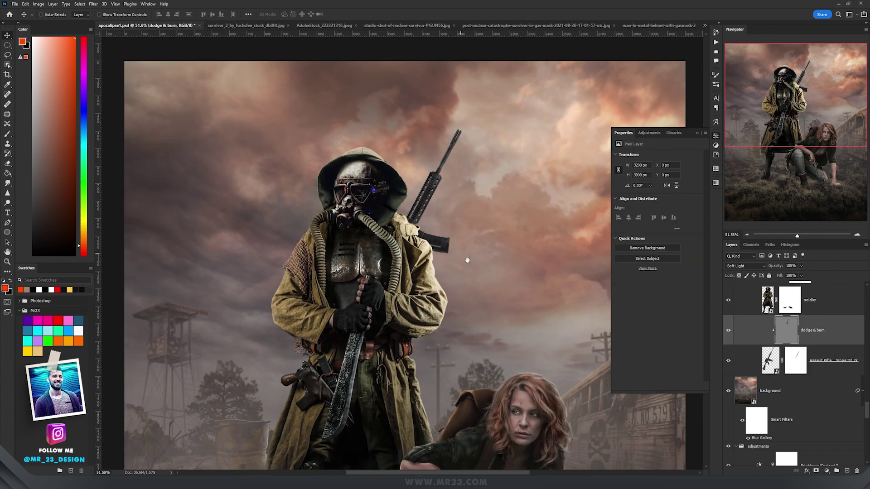
Step: Turn on the Curves 4 and Hue/Saturation 2 adjustments above the soldier layer
{"action": "left_click_drag", "start_coordinate": [466, 258], "coordinate": [447, 179]}
{"action": "scroll", "coordinate": [827, 348], "scroll_direction": "up", "scroll_amount": 3}
{"action": "left_click_drag", "start_coordinate": [428, 286], "coordinate": [461, 289]}
{"action": "left_click", "coordinate": [844, 413]}
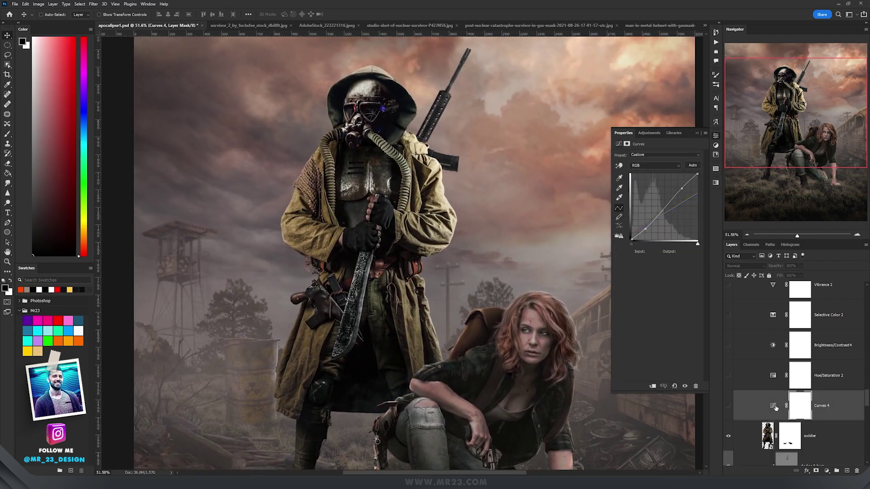
{"action": "left_click", "coordinate": [727, 407]}
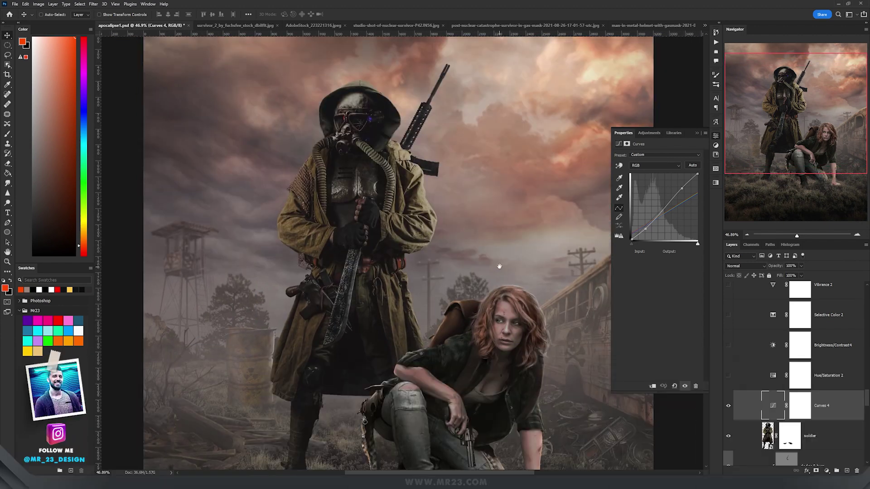
{"action": "left_click_drag", "start_coordinate": [498, 270], "coordinate": [515, 273]}
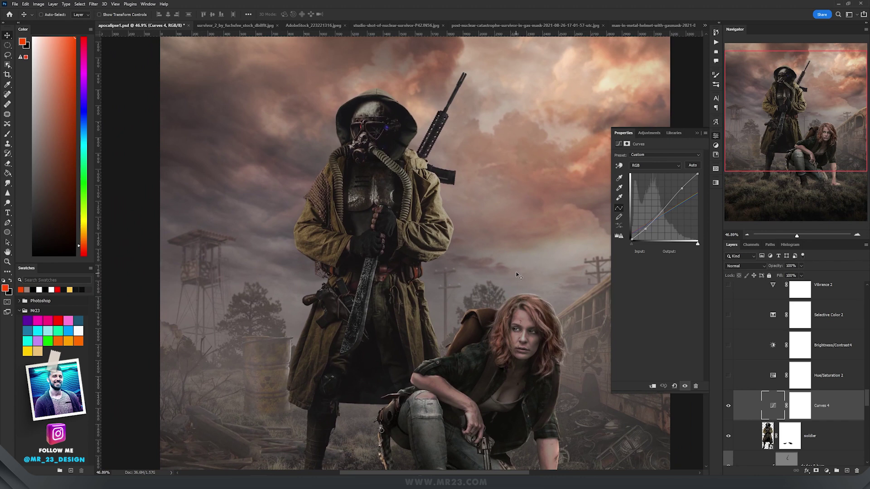
{"action": "left_click", "coordinate": [782, 382]}
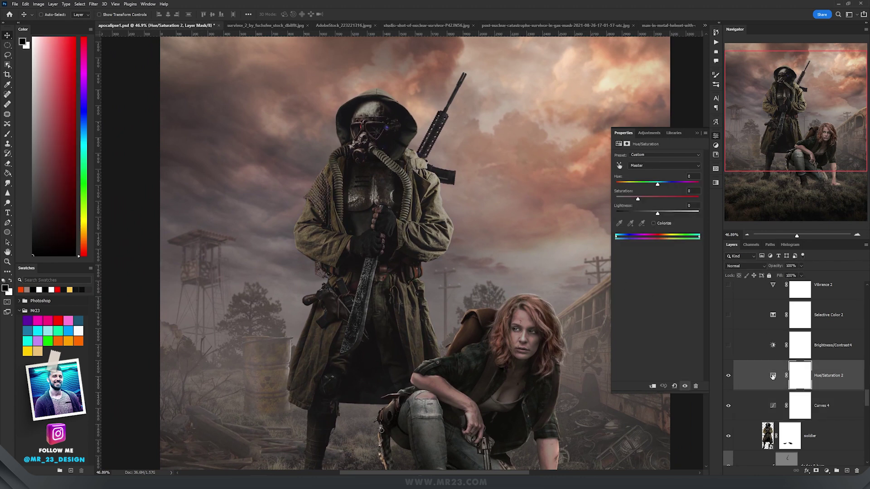
{"action": "left_click", "coordinate": [772, 376]}
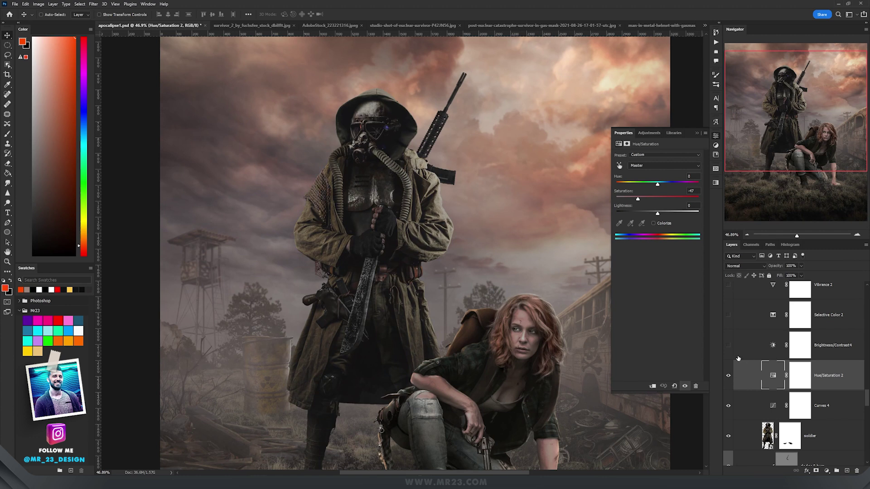
Step: Turn on the Brightness/Contrast 4 and Selective Color 2 adjustments for the soldier
{"action": "left_click", "coordinate": [729, 347]}
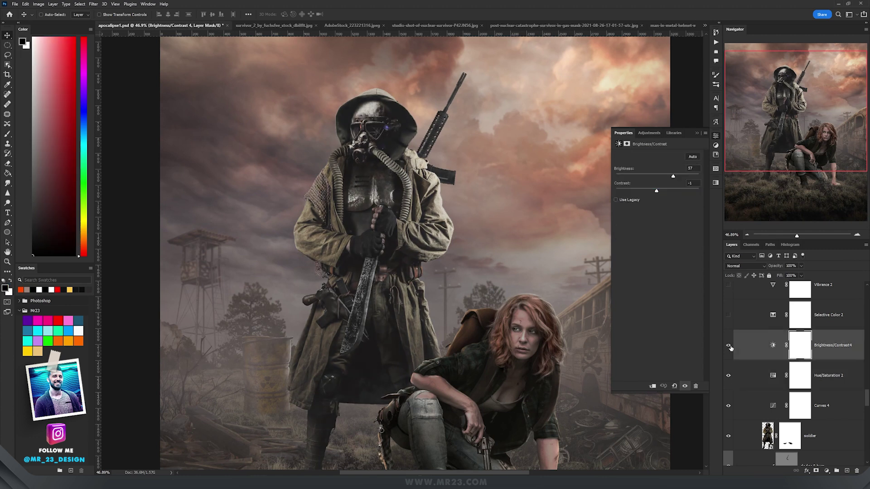
{"action": "left_click", "coordinate": [728, 317]}
{"action": "left_click", "coordinate": [772, 315]}
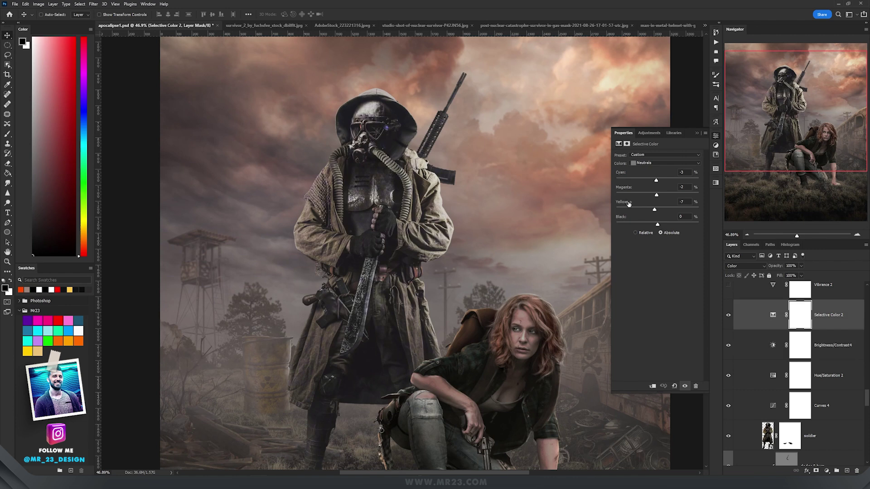
Step: Turn on the Vibrance 2 and Hue/Saturation 7 adjustments to shift the soldier's coat colour
{"action": "scroll", "coordinate": [730, 317], "scroll_direction": "up", "scroll_amount": 2}
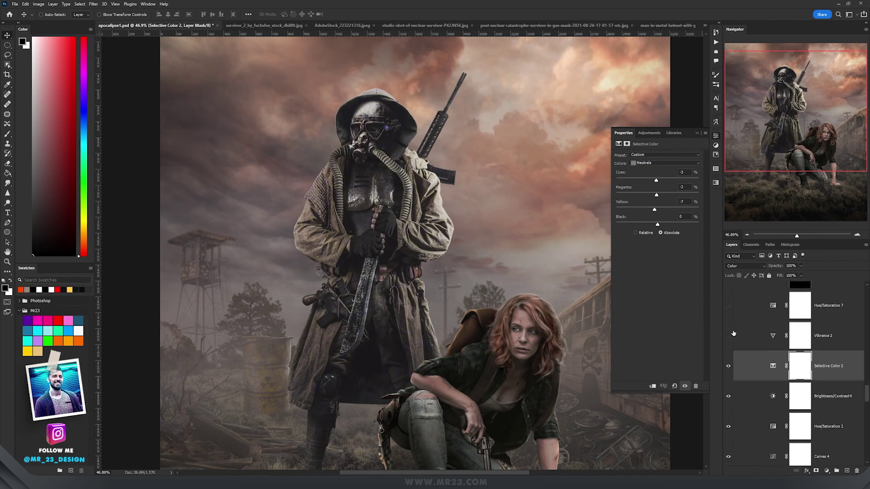
{"action": "left_click", "coordinate": [773, 336]}
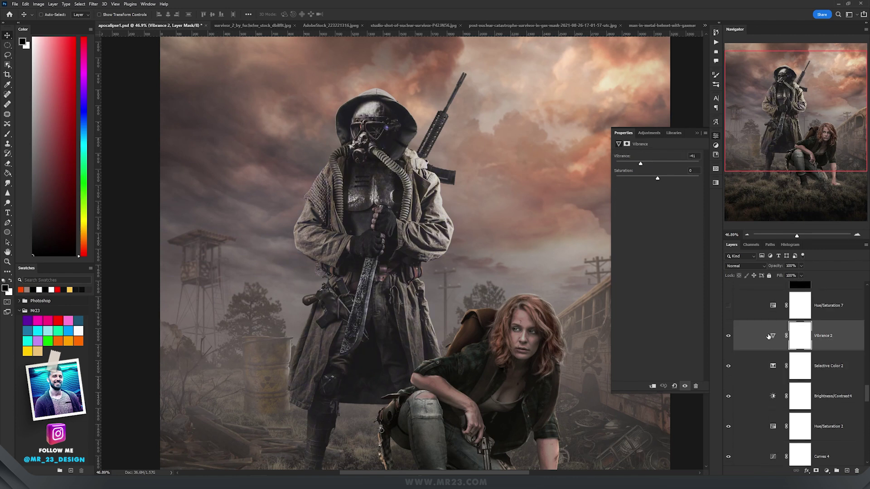
{"action": "scroll", "coordinate": [744, 350], "scroll_direction": "up", "scroll_amount": 2}
{"action": "left_click", "coordinate": [728, 357]}
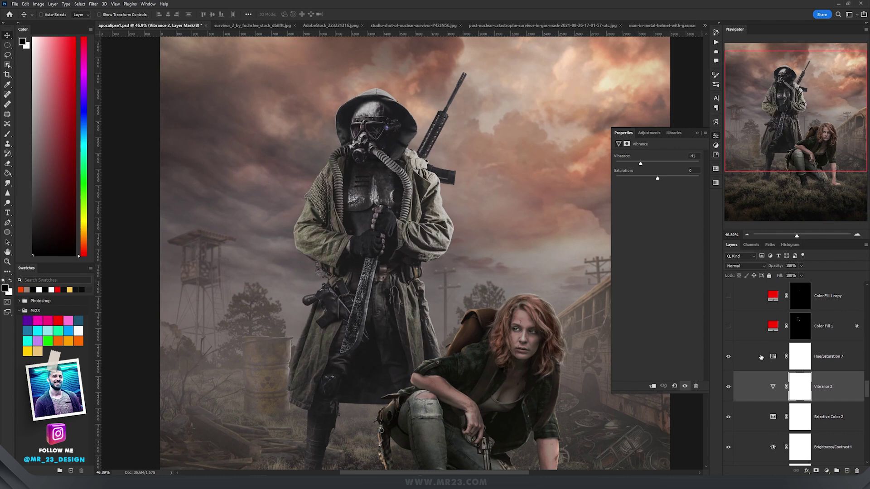
Step: Show the red glow layers Color Fill 1 and Color Fill 1 copy on the soldier and check their Color Dodge blending
{"action": "scroll", "coordinate": [358, 192], "scroll_direction": "up", "scroll_amount": 5}
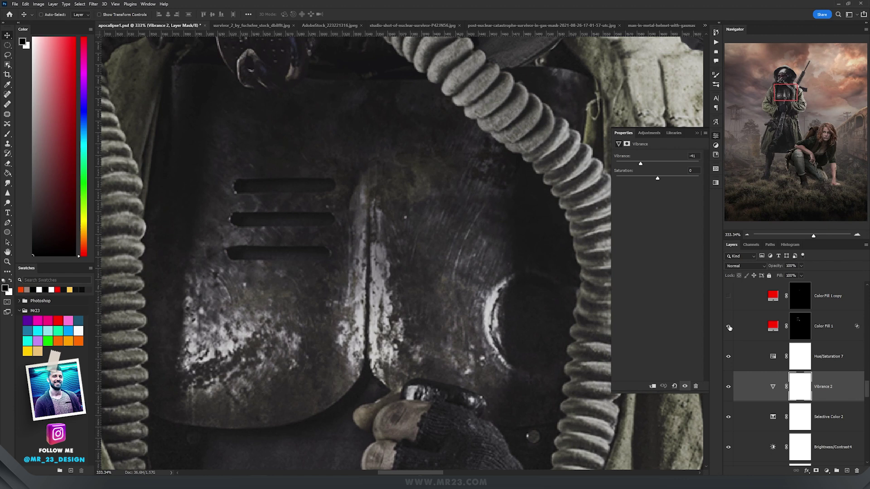
{"action": "left_click", "coordinate": [773, 327]}
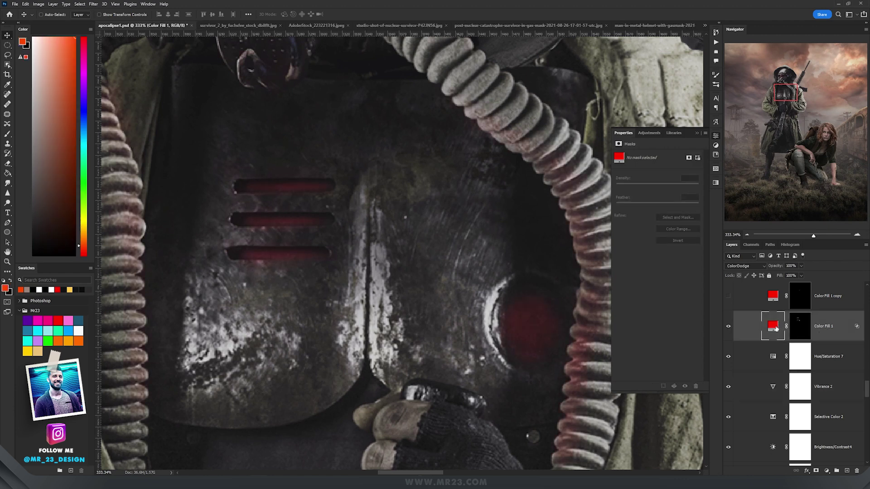
{"action": "left_click", "coordinate": [749, 266]}
{"action": "left_click", "coordinate": [740, 267]}
{"action": "left_click", "coordinate": [840, 302]}
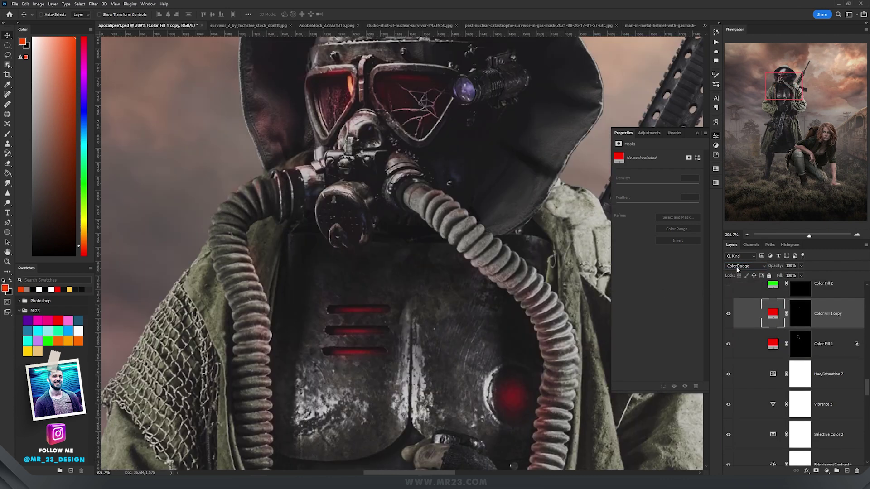
{"action": "left_click", "coordinate": [736, 268]}
{"action": "left_click", "coordinate": [737, 267]}
Step: Show the green glow layers Color Fill 2 and Color Fill 2 copy on the goggle lamp and check their Overlay and Color Dodge blending
{"action": "scroll", "coordinate": [548, 222], "scroll_direction": "up", "scroll_amount": 3}
{"action": "scroll", "coordinate": [730, 362], "scroll_direction": "up", "scroll_amount": 3}
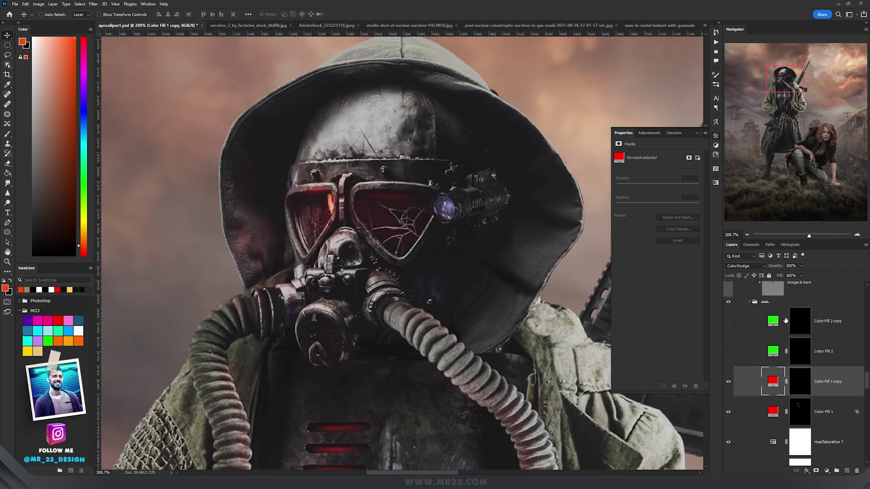
{"action": "left_click", "coordinate": [802, 362]}
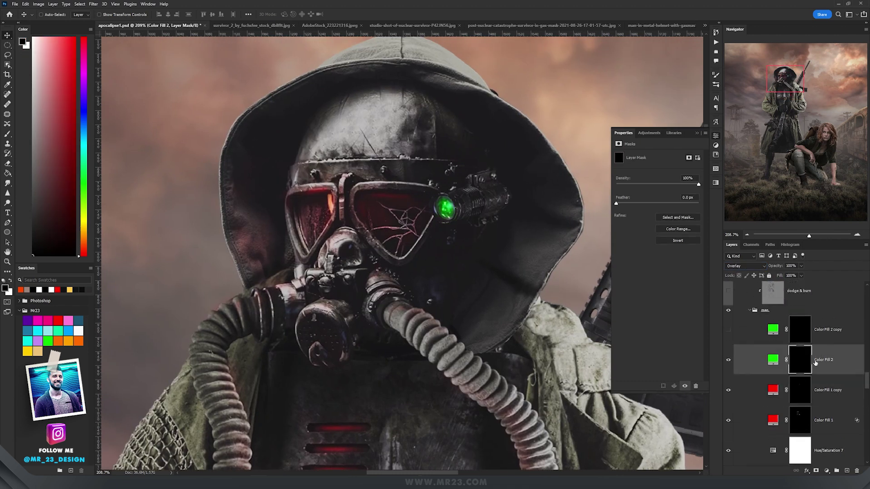
{"action": "left_click", "coordinate": [743, 266]}
{"action": "left_click", "coordinate": [743, 271]}
{"action": "left_click", "coordinate": [773, 333]}
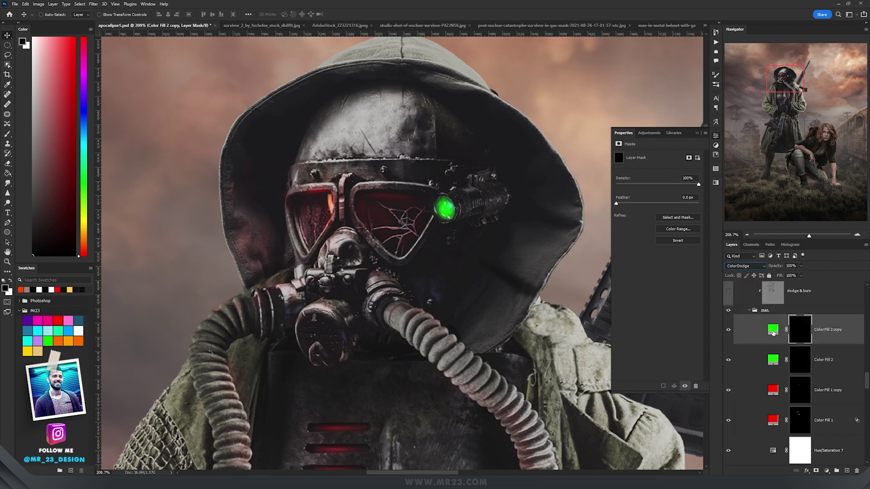
{"action": "left_click", "coordinate": [752, 267]}
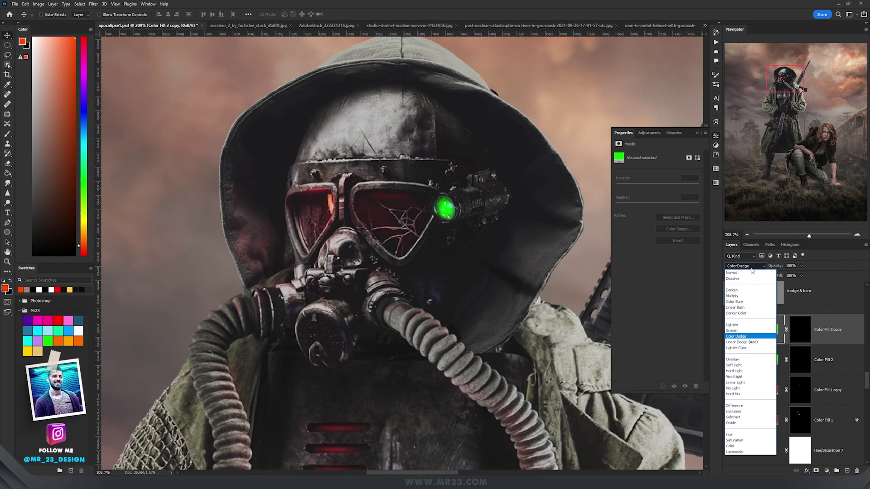
{"action": "left_click", "coordinate": [751, 268]}
Step: Show the dodge & burn layer clipped to the soldier's group and check its Soft Light blending
{"action": "left_click", "coordinate": [747, 311]}
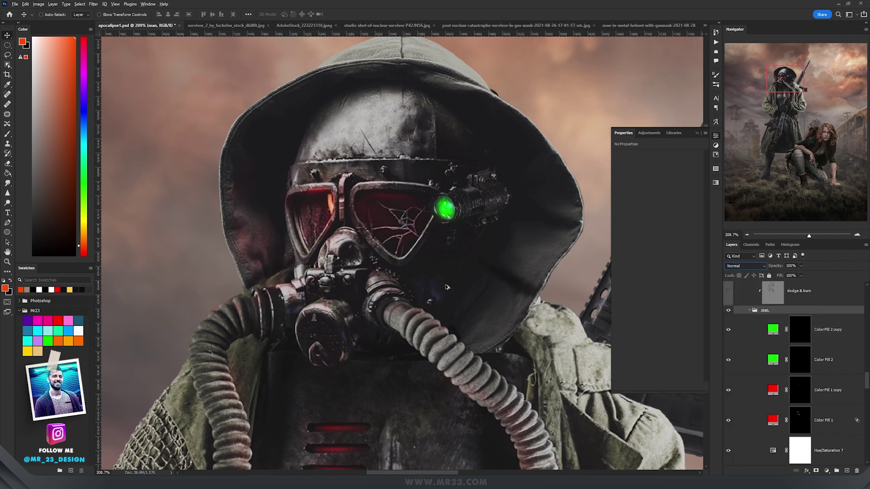
{"action": "scroll", "coordinate": [469, 283], "scroll_direction": "down", "scroll_amount": 10}
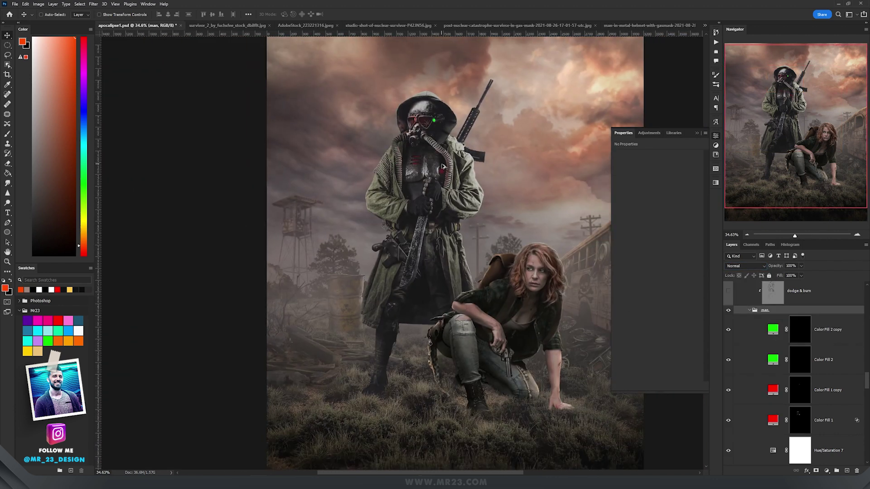
{"action": "scroll", "coordinate": [814, 308], "scroll_direction": "up", "scroll_amount": 1}
{"action": "scroll", "coordinate": [814, 308], "scroll_direction": "up", "scroll_amount": 2}
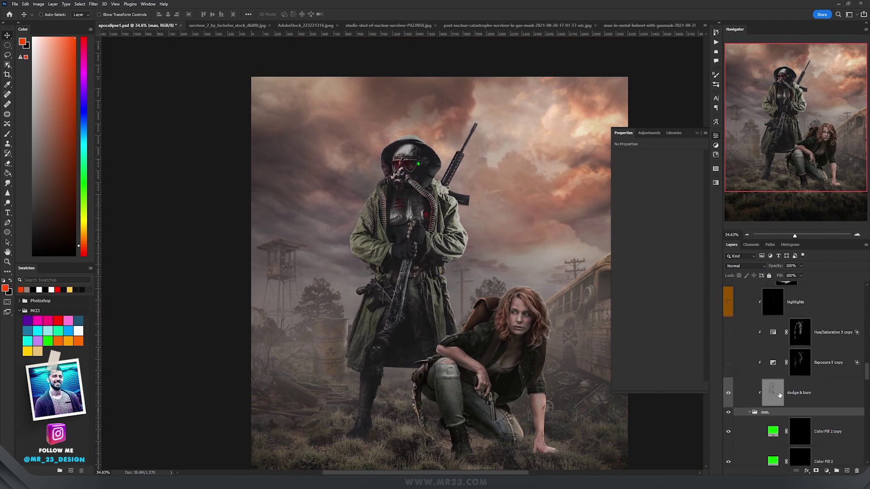
{"action": "left_click", "coordinate": [779, 381]}
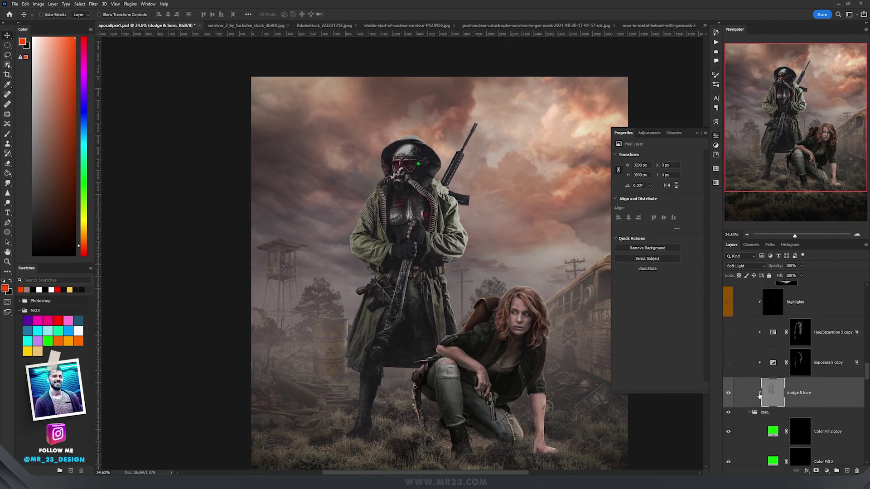
Step: Turn on the masked Exposure 5 copy and Hue/Saturation 5 copy adjustments to add warm light on the soldier
{"action": "left_click", "coordinate": [818, 368]}
{"action": "scroll", "coordinate": [441, 197], "scroll_direction": "up", "scroll_amount": 5}
{"action": "left_click", "coordinate": [730, 367]}
{"action": "left_click", "coordinate": [728, 363]}
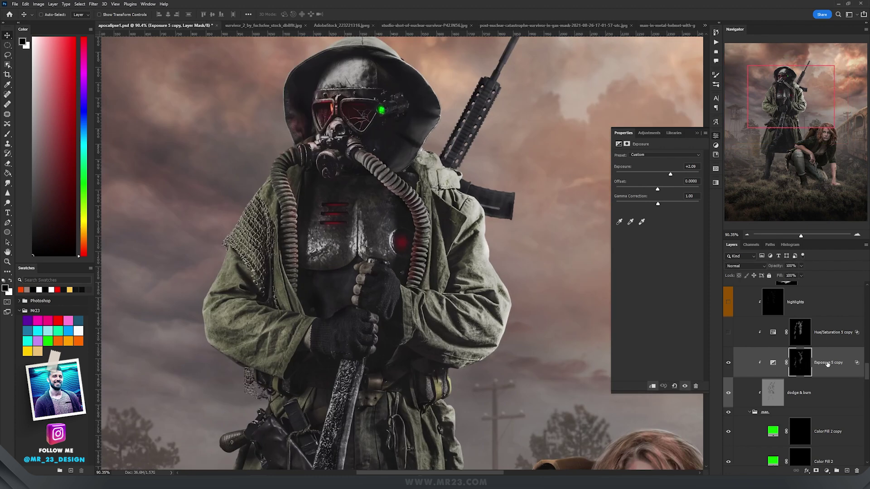
{"action": "left_click", "coordinate": [827, 364]}
{"action": "left_click", "coordinate": [728, 332]}
{"action": "left_click", "coordinate": [799, 332]}
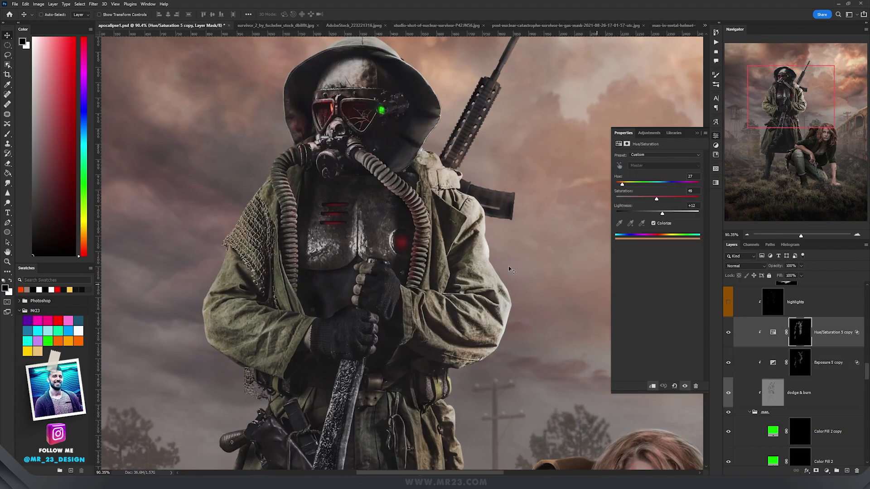
Step: Show the soldier's highlights layer and check its Linear Dodge (Add) blending
{"action": "scroll", "coordinate": [496, 263], "scroll_direction": "down", "scroll_amount": 2}
{"action": "scroll", "coordinate": [816, 351], "scroll_direction": "up", "scroll_amount": 2}
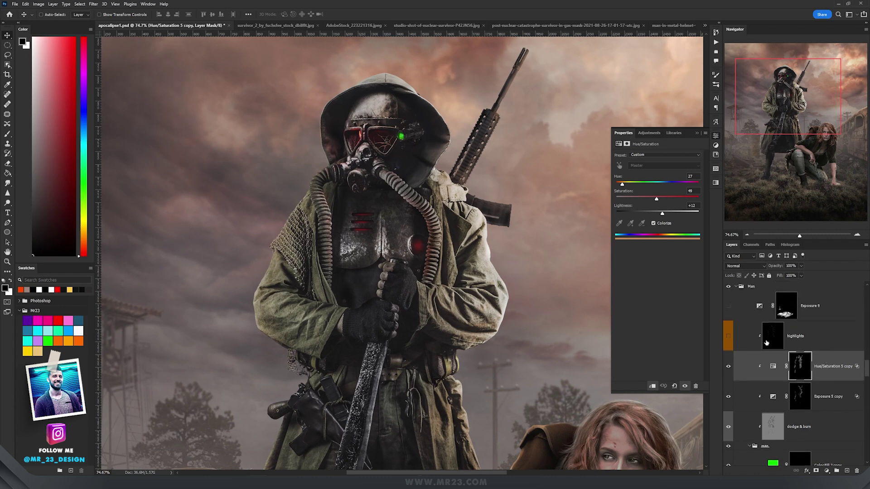
{"action": "left_click", "coordinate": [730, 336]}
{"action": "left_click", "coordinate": [800, 336]}
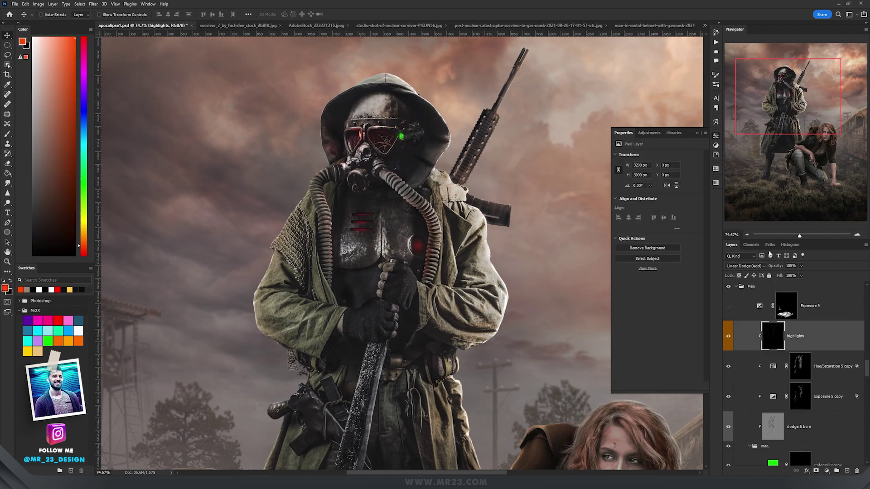
Step: Turn on the masked Exposure adjustment above the highlights layer to darken the ground at the figures' feet
{"action": "scroll", "coordinate": [453, 380], "scroll_direction": "down", "scroll_amount": 3}
{"action": "left_click_drag", "start_coordinate": [453, 381], "coordinate": [453, 122]}
{"action": "scroll", "coordinate": [447, 291], "scroll_direction": "up", "scroll_amount": 2}
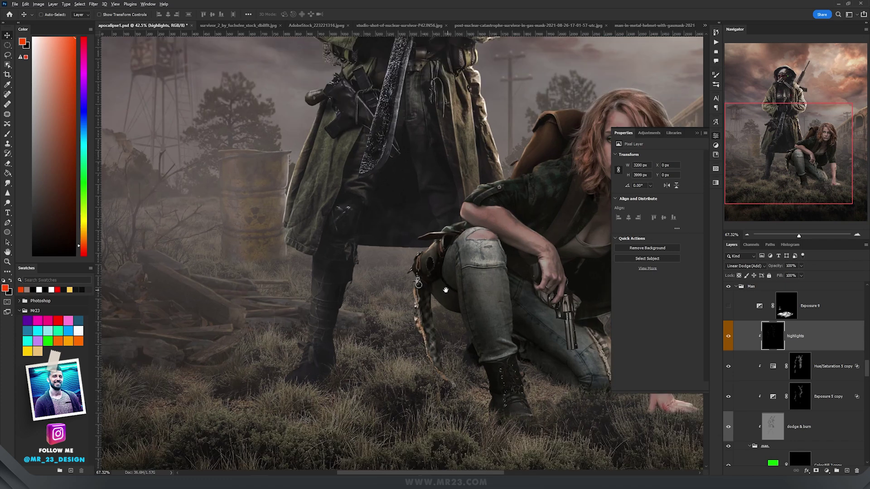
{"action": "left_click_drag", "start_coordinate": [447, 291], "coordinate": [433, 164]}
{"action": "left_click", "coordinate": [729, 306]}
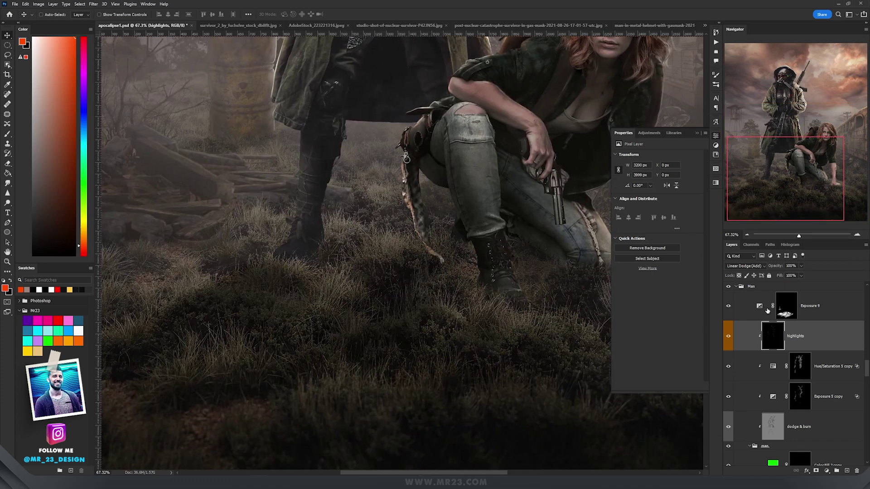
{"action": "left_click", "coordinate": [760, 310]}
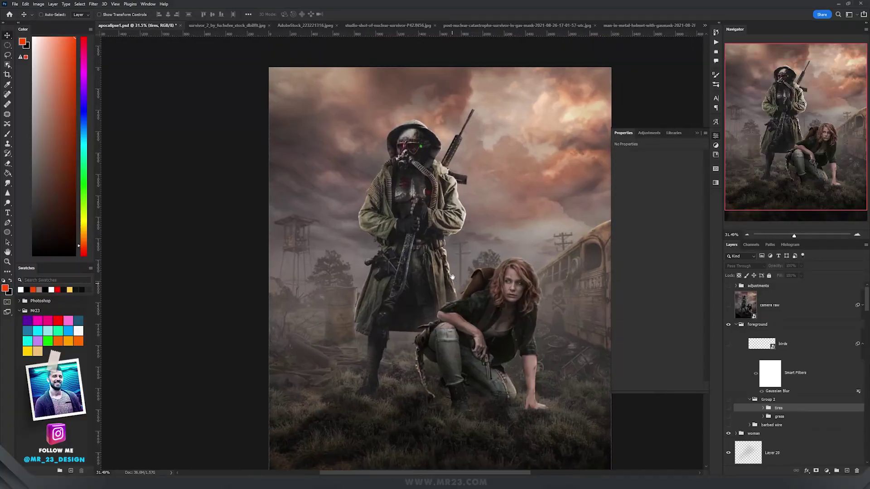
Step: Show the birds layer of the foreground group in the sky and inspect it across the image
{"action": "left_click_drag", "start_coordinate": [452, 276], "coordinate": [468, 429]}
{"action": "scroll", "coordinate": [454, 181], "scroll_direction": "up", "scroll_amount": 3}
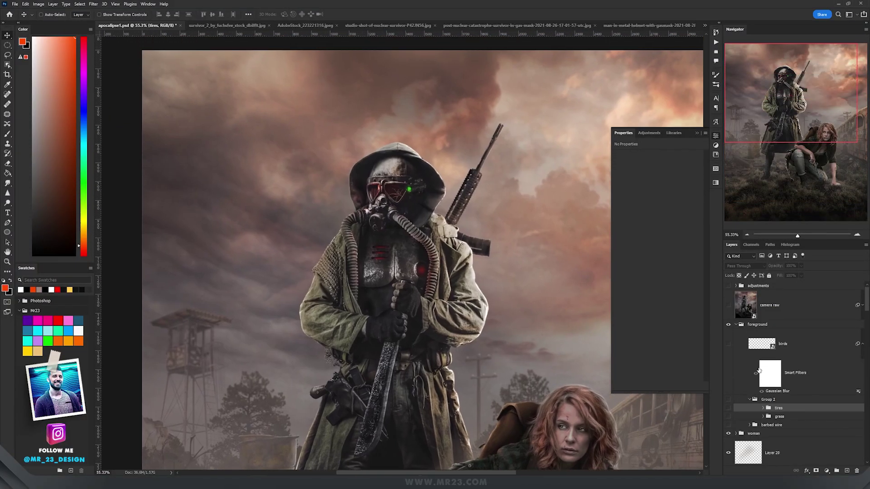
{"action": "left_click", "coordinate": [726, 346]}
{"action": "scroll", "coordinate": [503, 138], "scroll_direction": "down", "scroll_amount": 3}
{"action": "scroll", "coordinate": [503, 140], "scroll_direction": "up", "scroll_amount": 3}
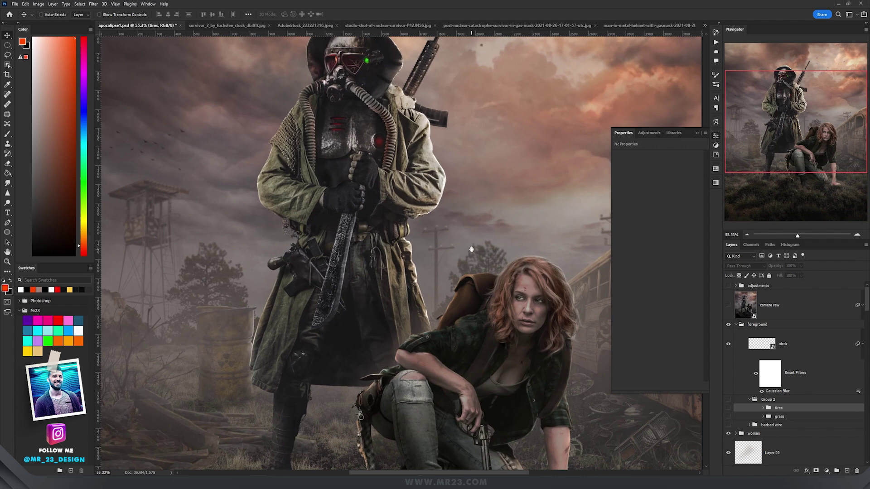
Step: Show the tires group in the foreground and darken it by turning on its Curves 5 and Exposure 2 adjustments
{"action": "left_click_drag", "start_coordinate": [488, 125], "coordinate": [528, 50]}
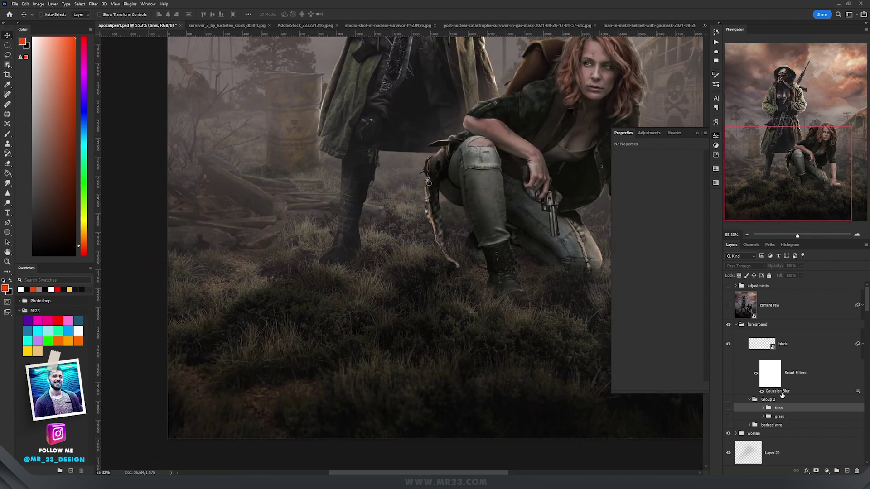
{"action": "left_click", "coordinate": [728, 409]}
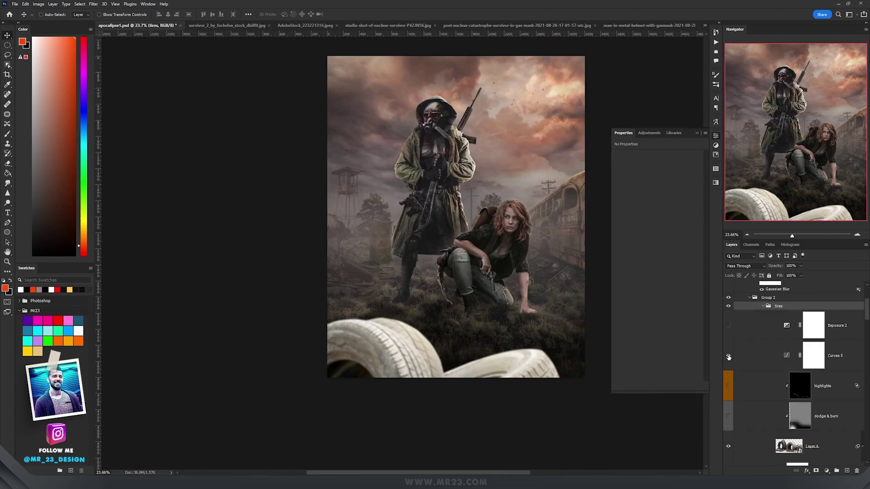
{"action": "left_click", "coordinate": [728, 356]}
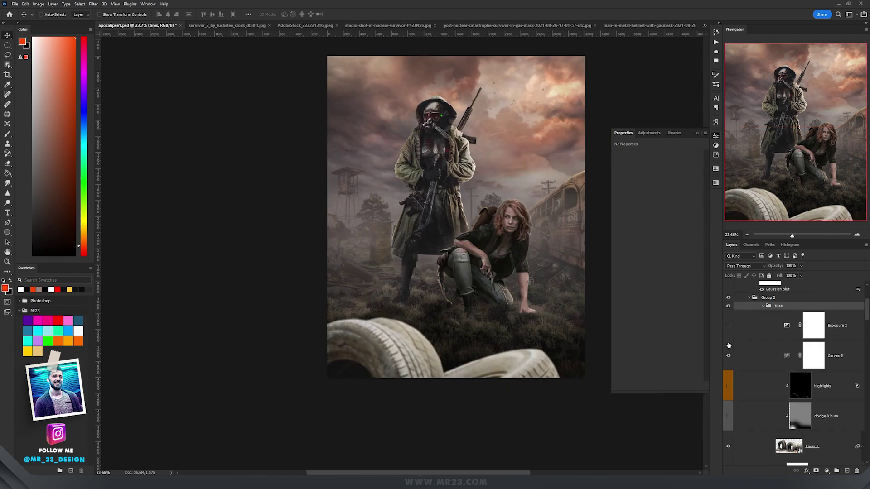
{"action": "left_click", "coordinate": [783, 356]}
{"action": "left_click", "coordinate": [728, 326]}
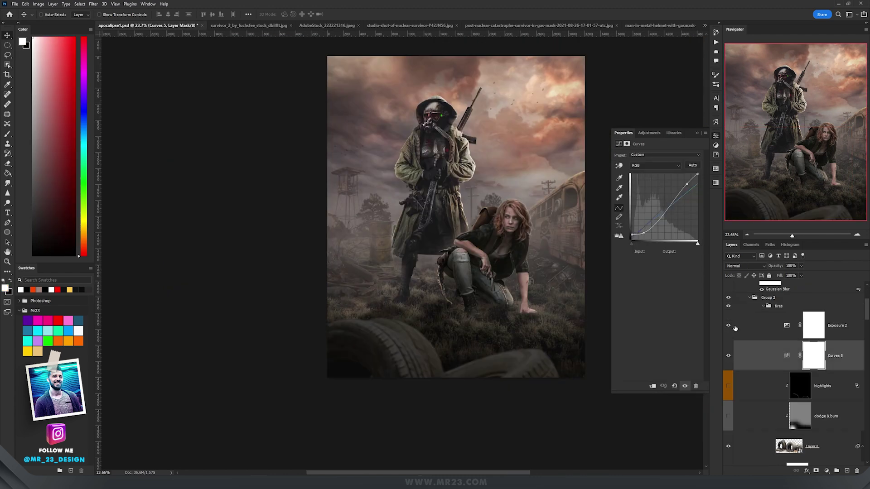
{"action": "left_click", "coordinate": [789, 327]}
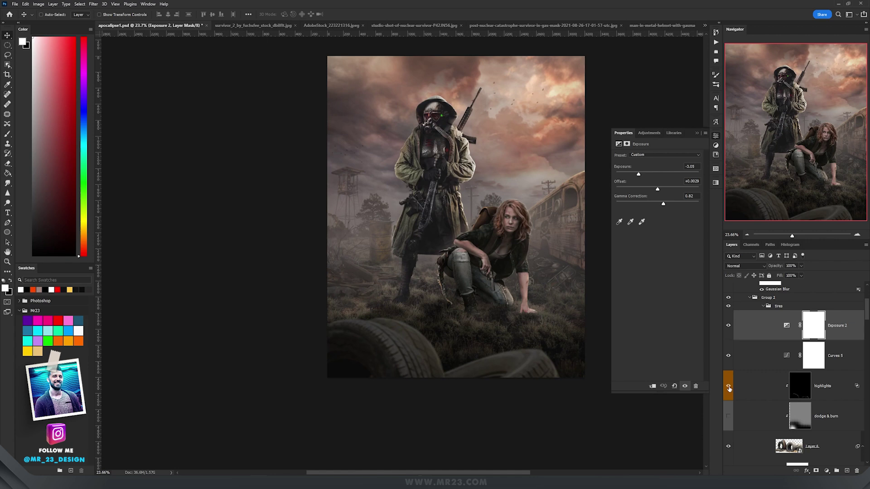
Step: Show the tires' highlights and dodge & burn layers and check their Linear Dodge (Add) and Soft Light blending
{"action": "left_click", "coordinate": [814, 385]}
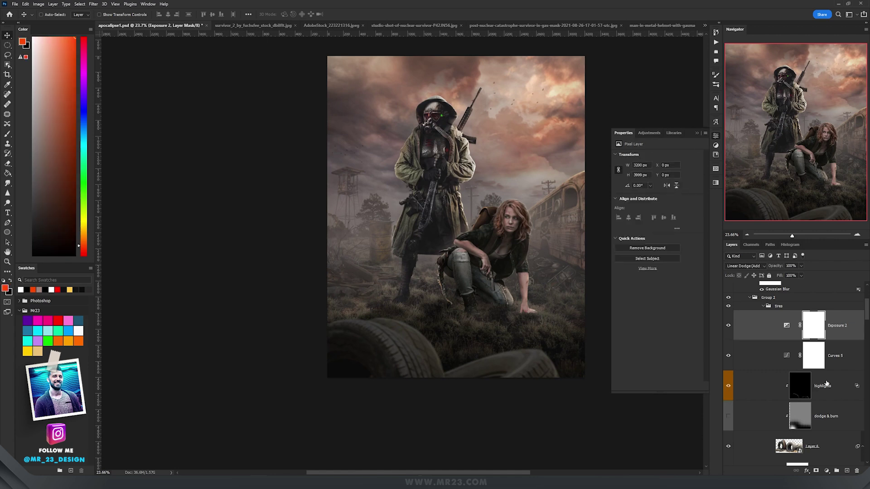
{"action": "left_click", "coordinate": [729, 416]}
{"action": "left_click", "coordinate": [818, 416]}
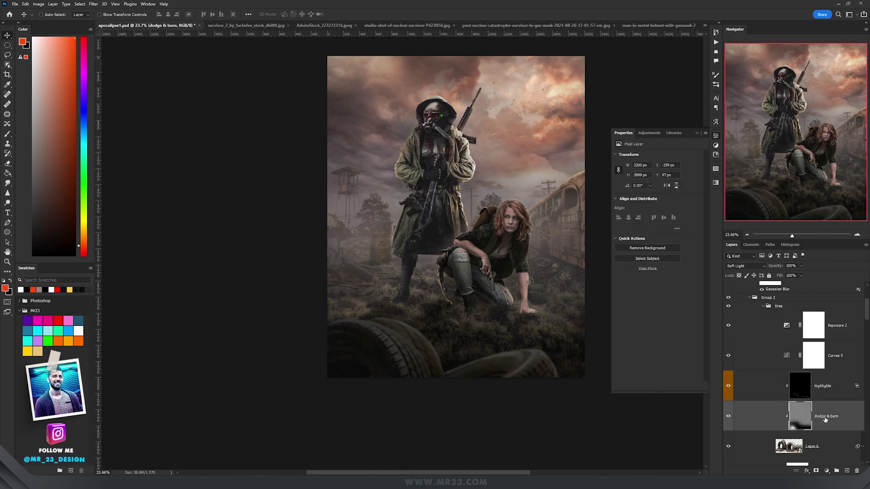
Step: Show the barbed wire and grass groups in the foreground
{"action": "scroll", "coordinate": [825, 419], "scroll_direction": "up", "scroll_amount": 2}
{"action": "left_click", "coordinate": [750, 332]}
{"action": "left_click", "coordinate": [729, 391]}
{"action": "left_click", "coordinate": [792, 394]}
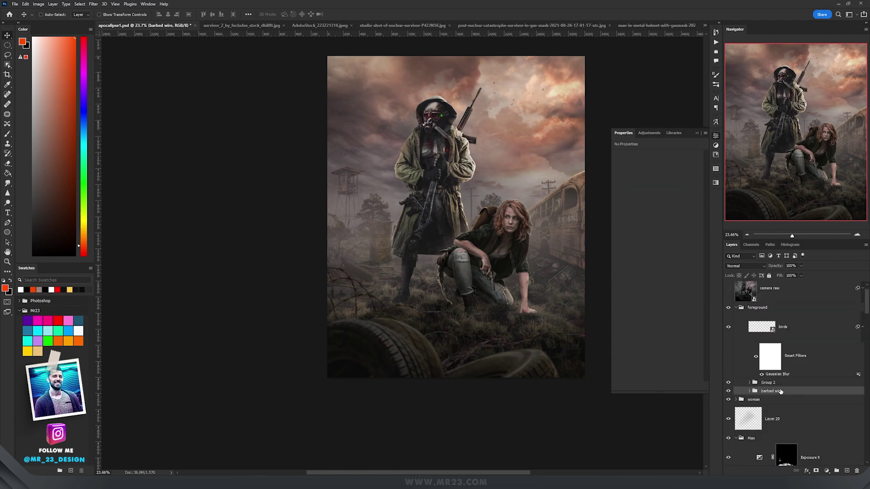
{"action": "left_click", "coordinate": [750, 382]}
{"action": "left_click", "coordinate": [728, 417]}
{"action": "scroll", "coordinate": [831, 358], "scroll_direction": "up", "scroll_amount": 6}
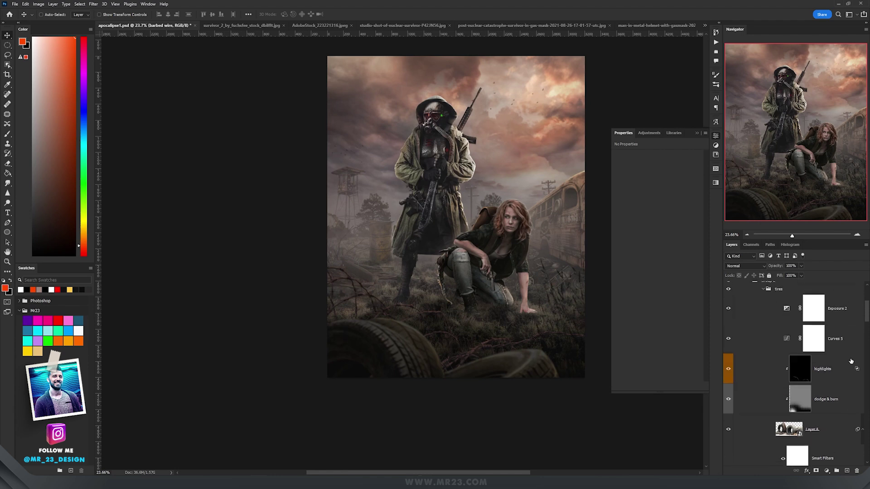
Step: Stamp all visible layers into a new layer above the foreground group and convert it to a smart object
{"action": "left_click", "coordinate": [736, 324]}
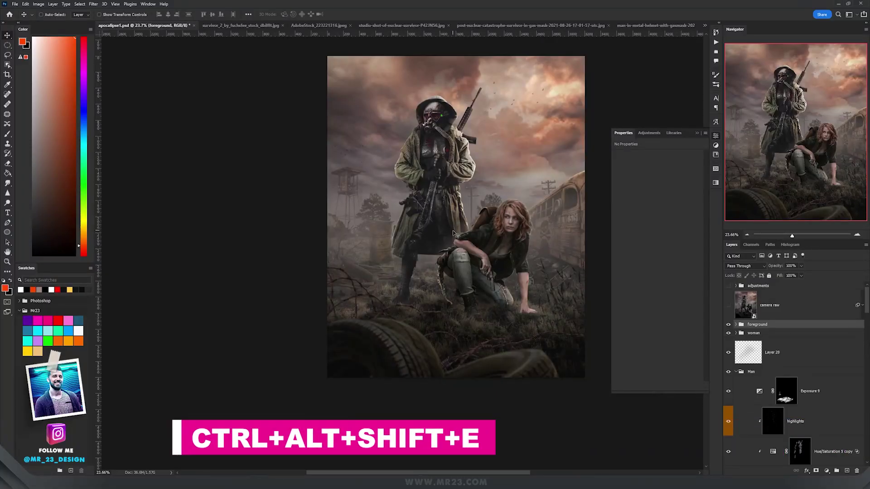
{"action": "key", "text": "ctrl+alt+shift+e"}
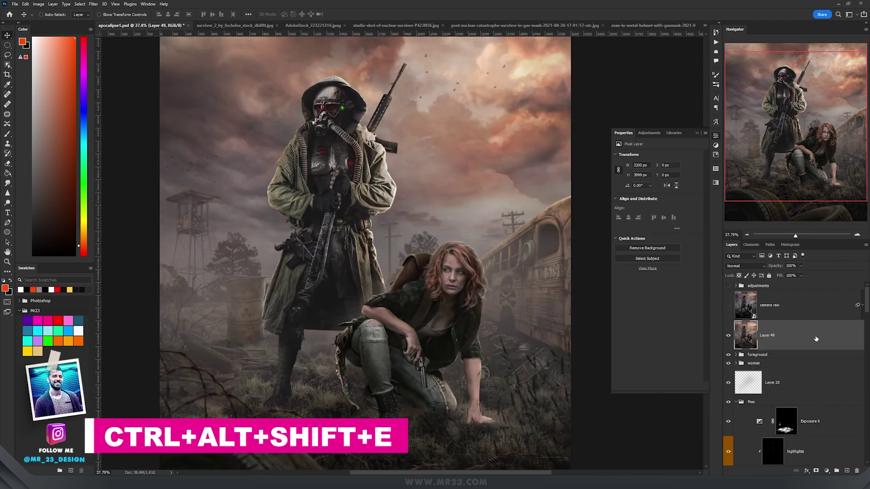
{"action": "right_click", "coordinate": [815, 339]}
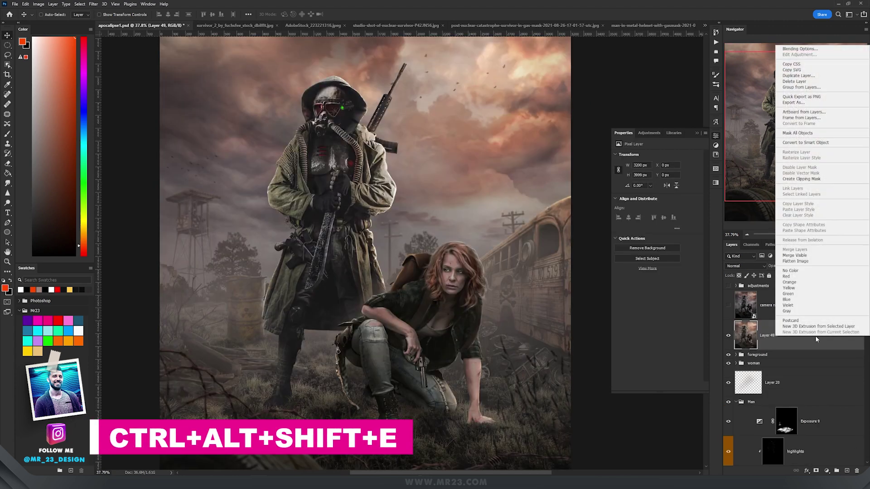
{"action": "left_click", "coordinate": [827, 143]}
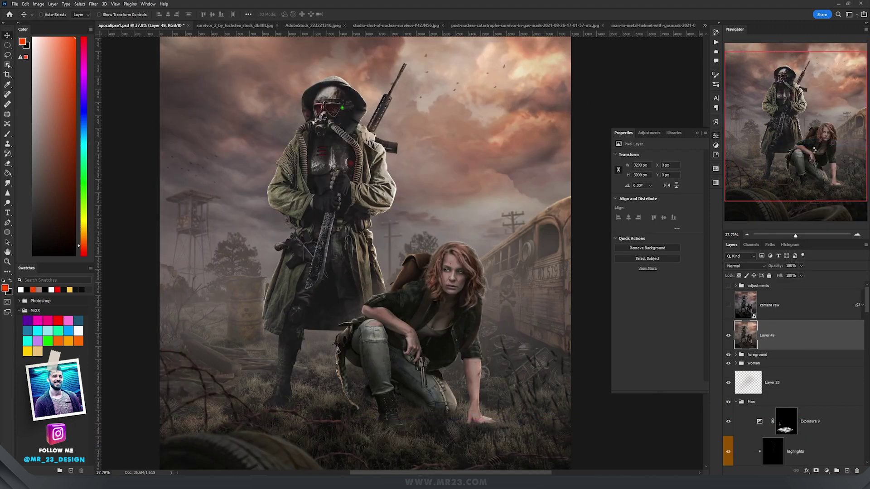
Step: Open the Camera Raw filter of the camera raw layer and examine its Basic, Detail and Effects settings against the preview
{"action": "left_click", "coordinate": [93, 4]}
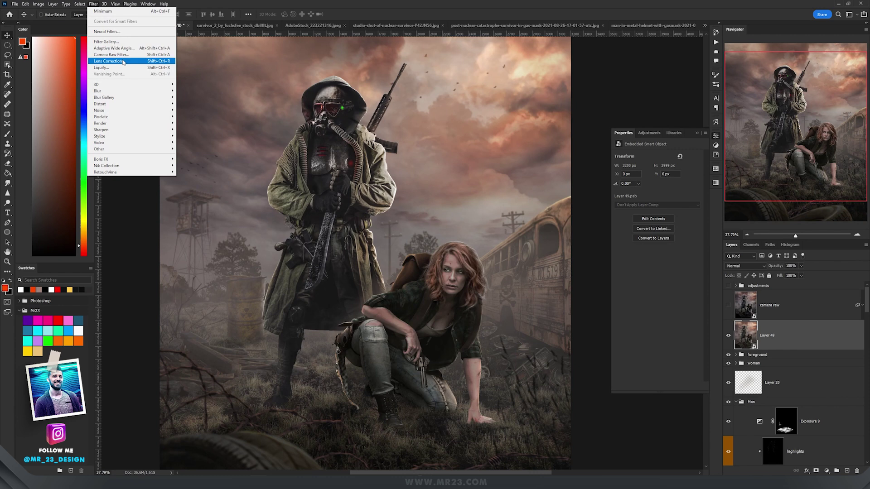
{"action": "left_click", "coordinate": [116, 62]}
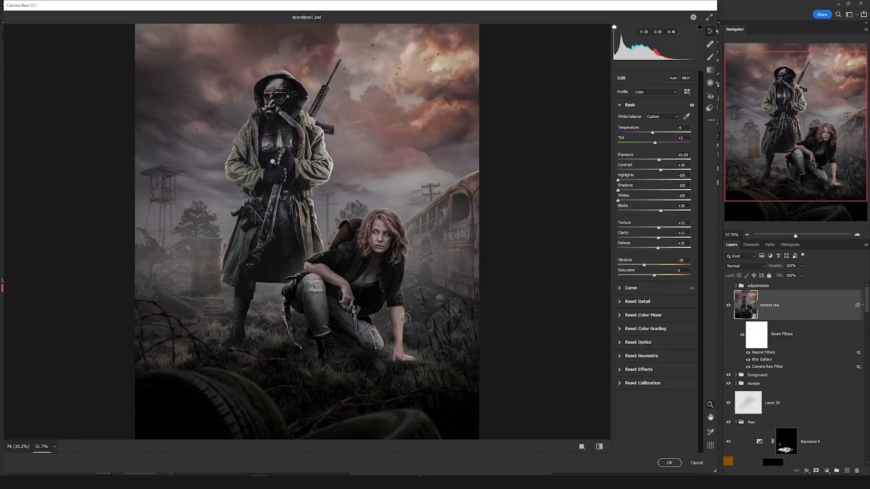
{"action": "left_click_drag", "start_coordinate": [285, 147], "coordinate": [342, 151]}
{"action": "scroll", "coordinate": [349, 153], "scroll_direction": "up", "scroll_amount": 2}
{"action": "scroll", "coordinate": [349, 153], "scroll_direction": "up", "scroll_amount": 3}
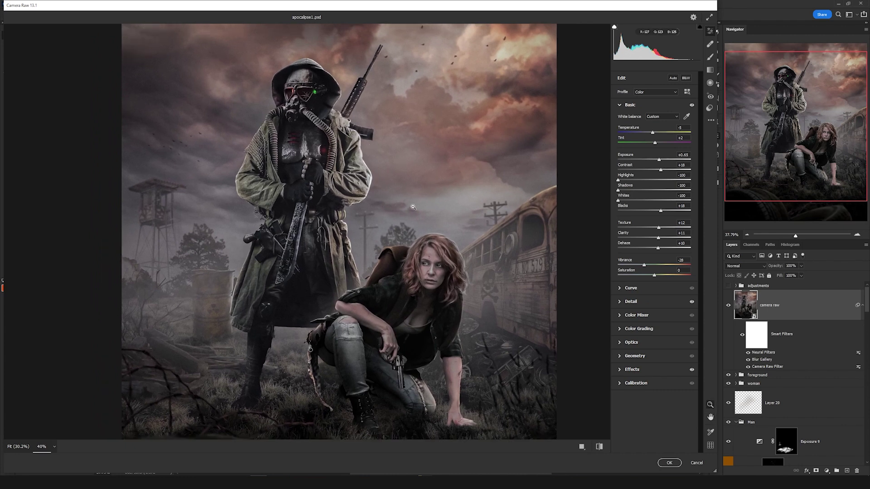
{"action": "left_click_drag", "start_coordinate": [384, 167], "coordinate": [399, 152]}
{"action": "key", "text": "z"}
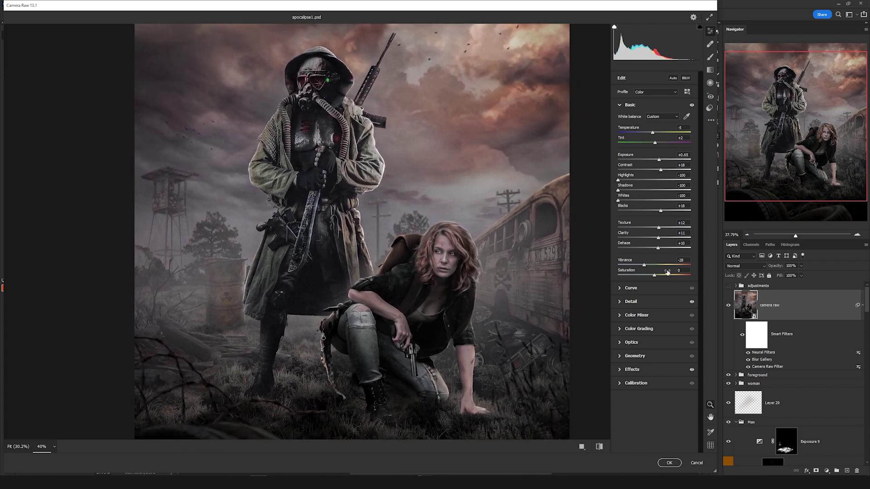
{"action": "left_click", "coordinate": [645, 302]}
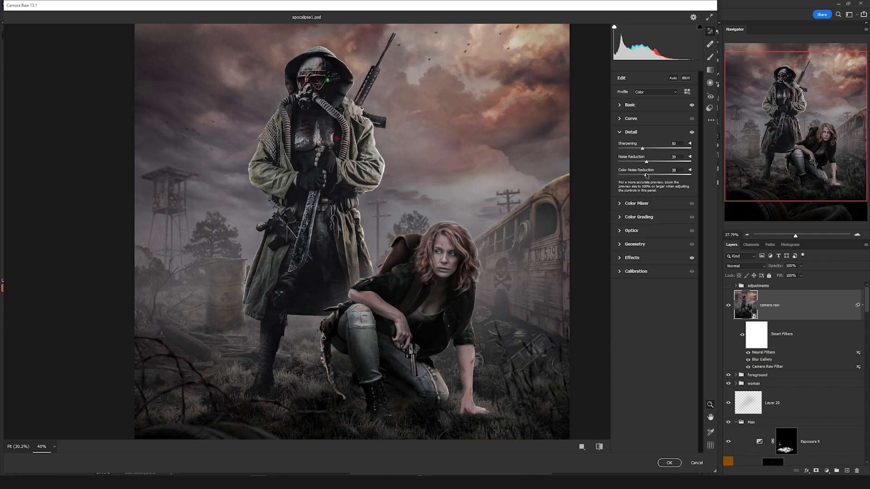
{"action": "left_click", "coordinate": [645, 262]}
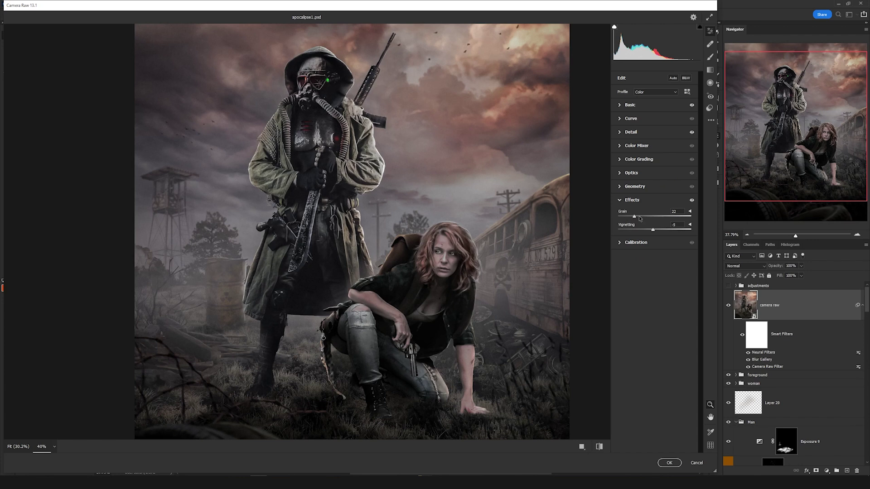